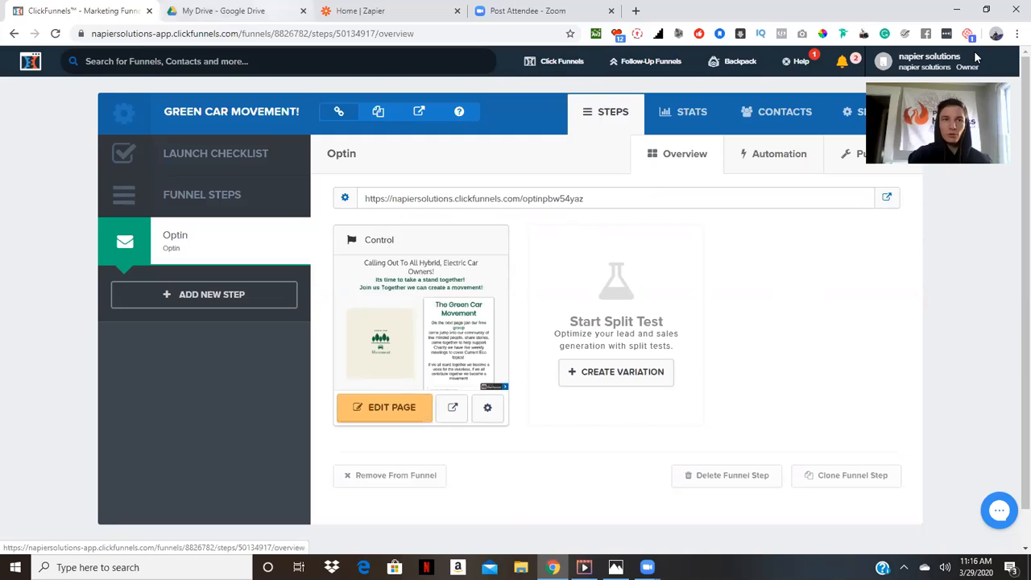
Create a new blank Google Sheets spreadsheet from Google Drive
key("ctrl+Tab")
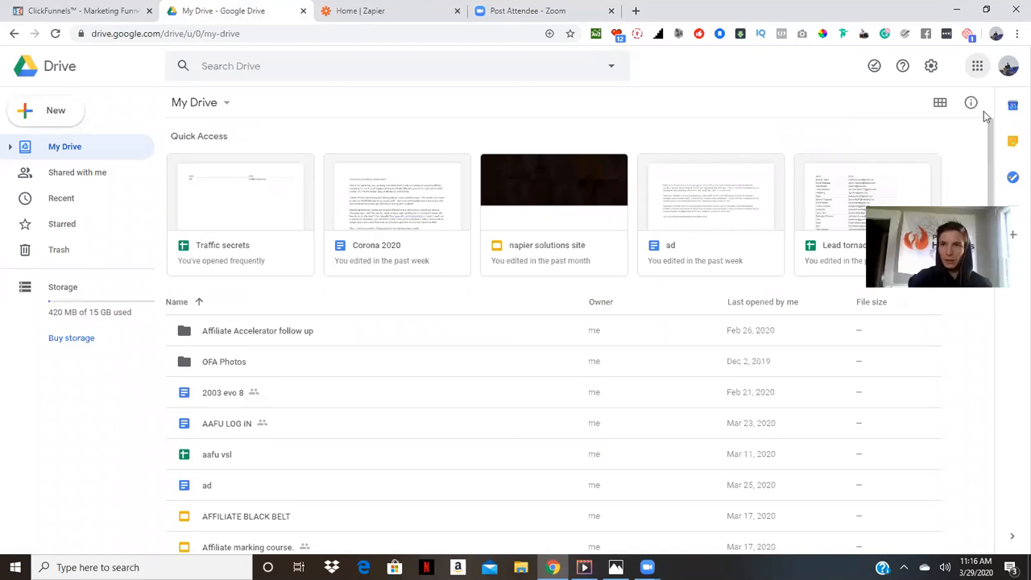
left_click(976, 66)
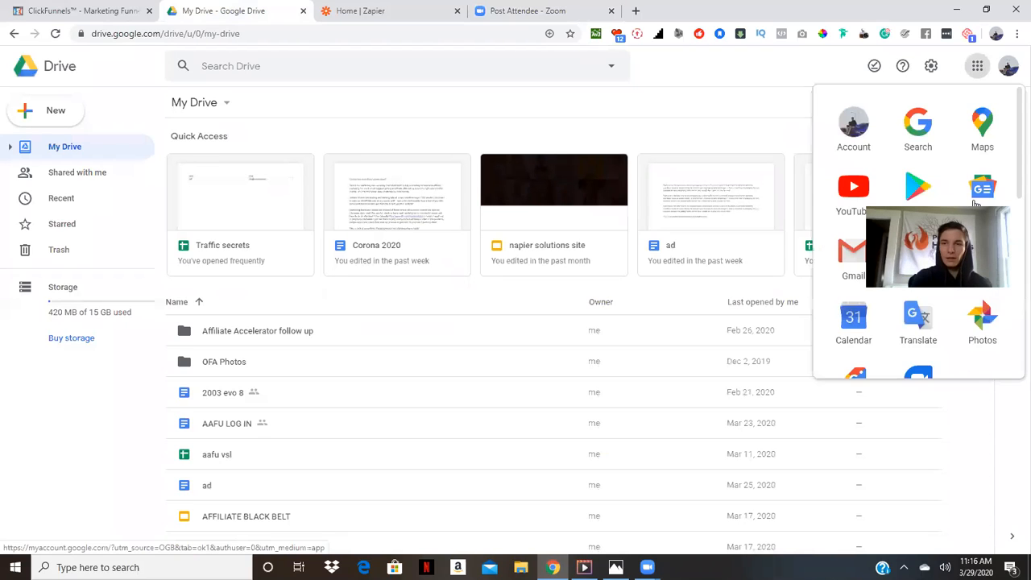
left_click(37, 120)
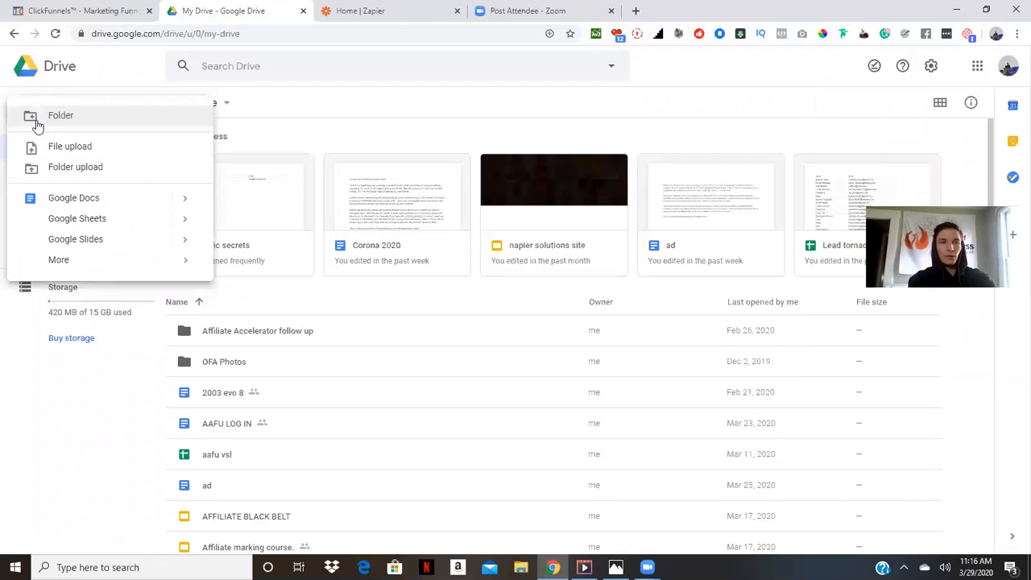
left_click(92, 224)
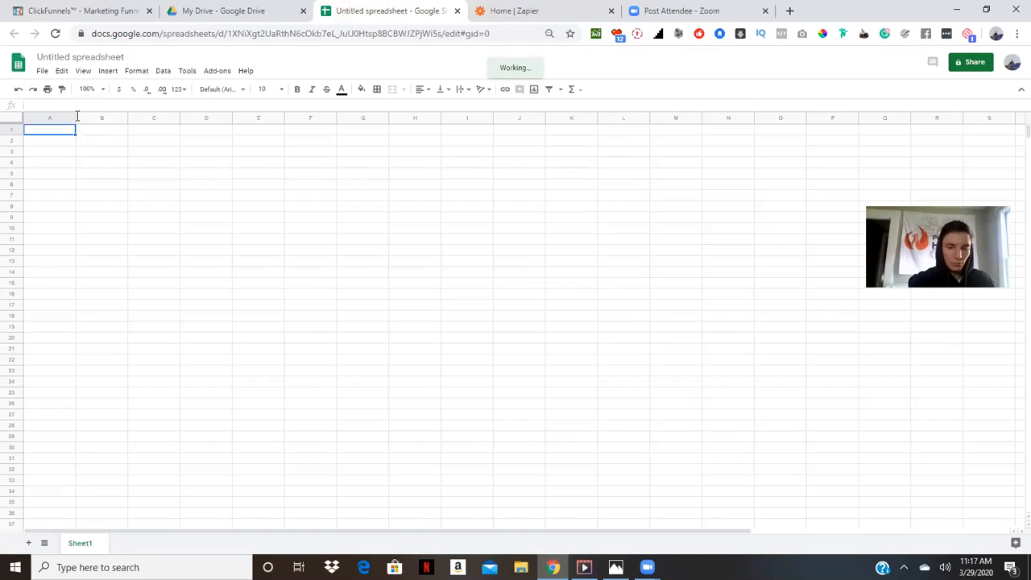
Enter the column headers Name in A1 and Email in B1
type("Nam")
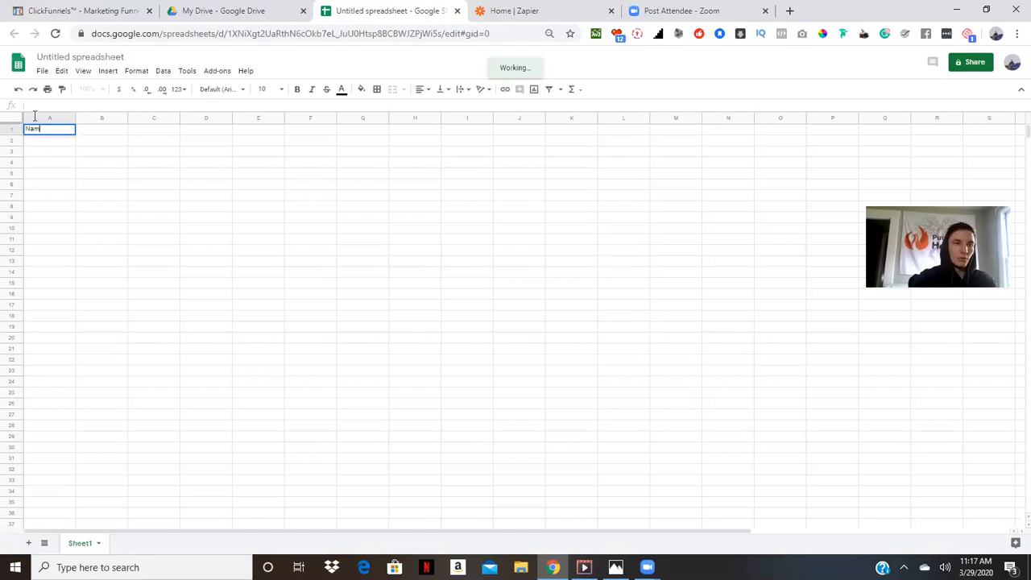
type("e")
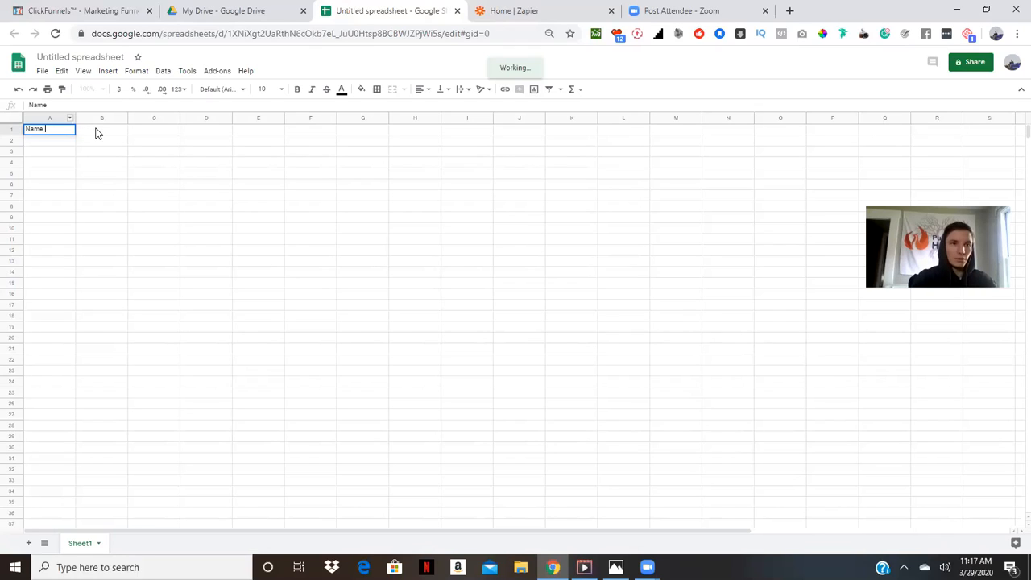
left_click(96, 132)
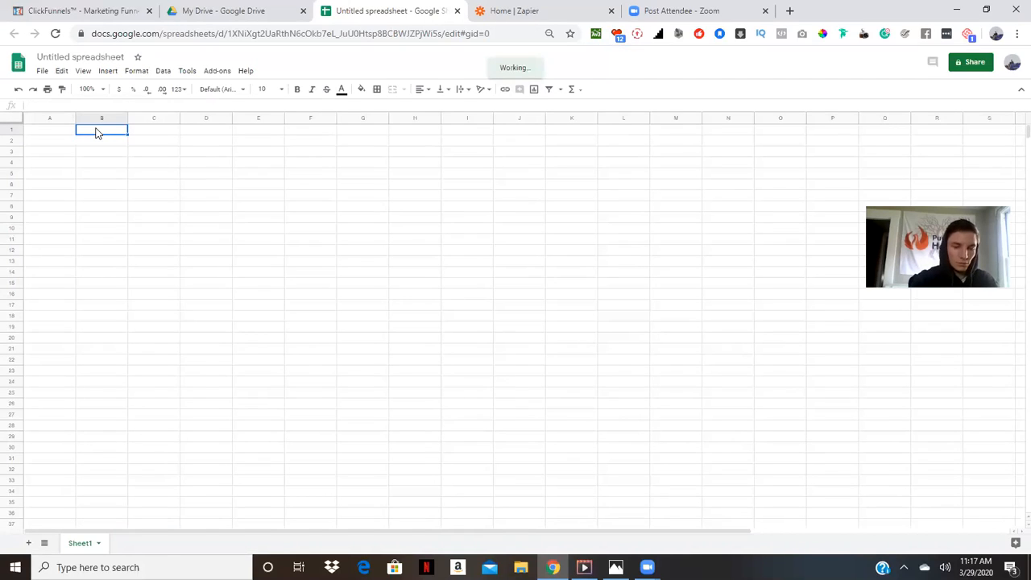
double_click(96, 129)
type("Email")
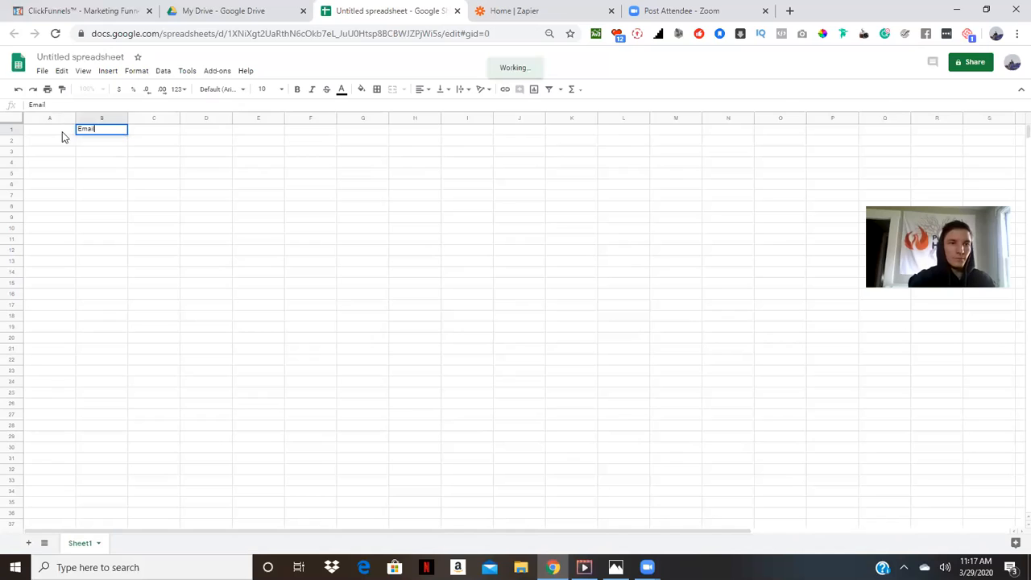
key("Return")
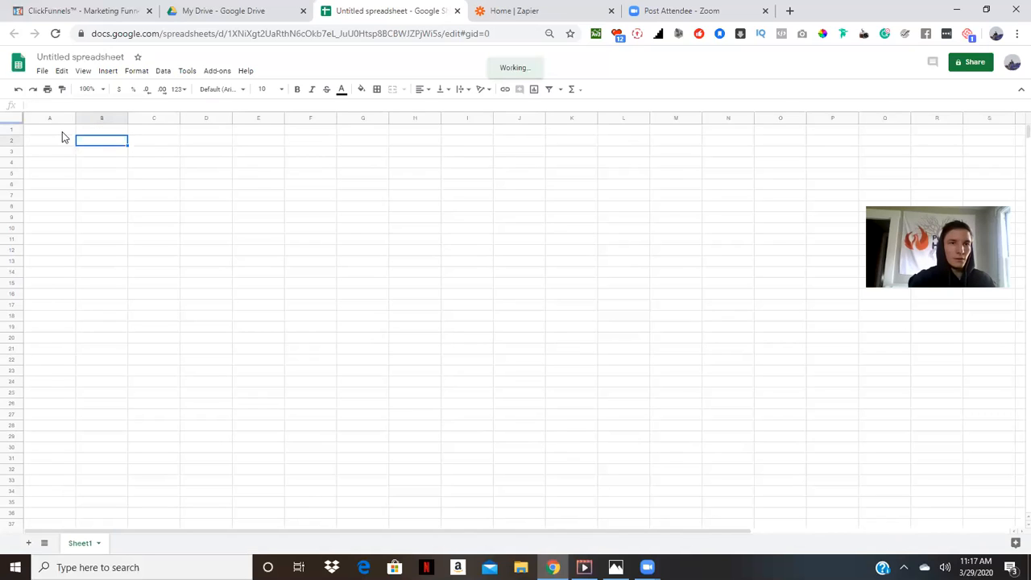
left_click(63, 132)
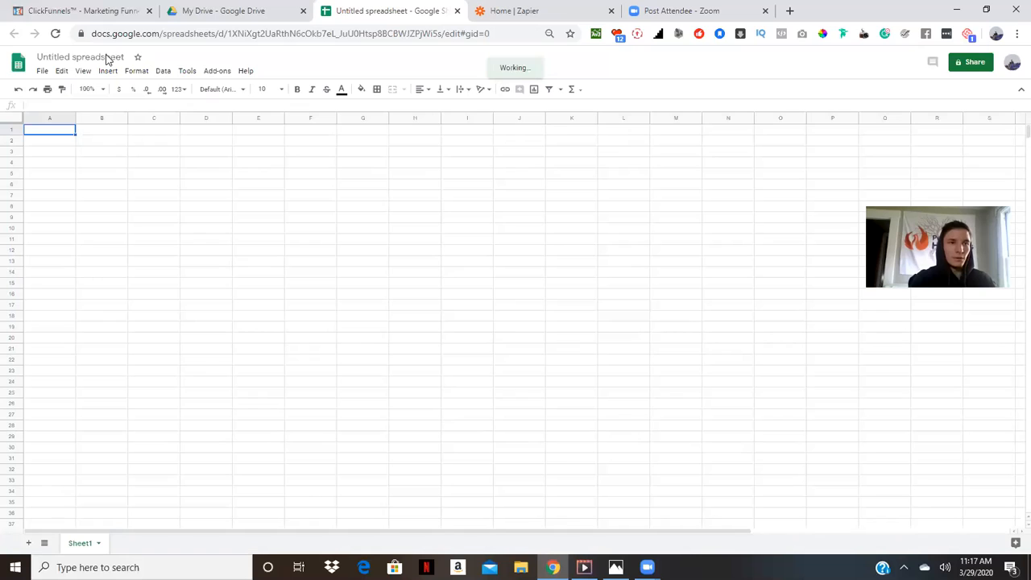
Rename the spreadsheet to The green car movement! and widen the Name and Email columns
left_click(107, 57)
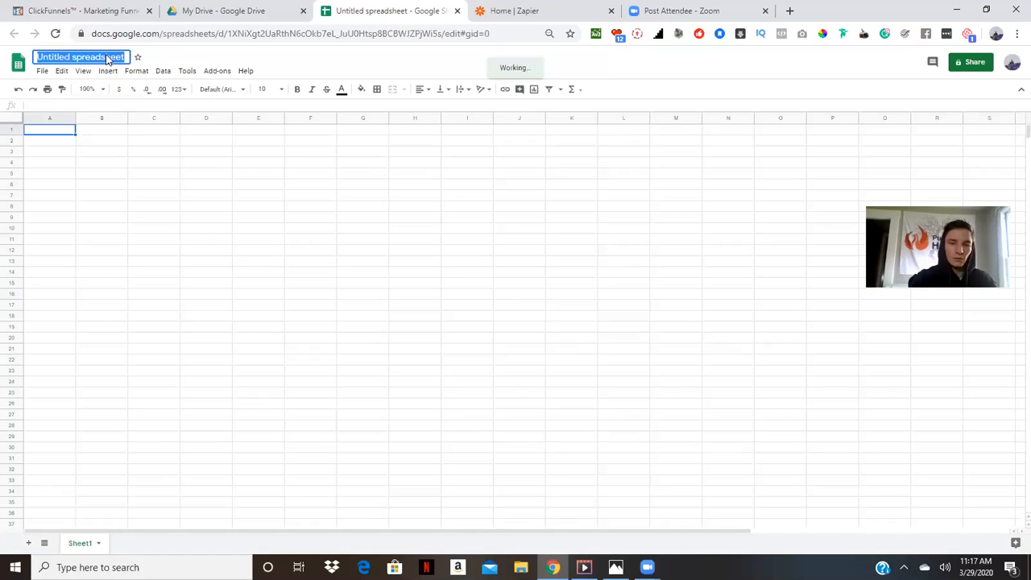
key("BackSpace")
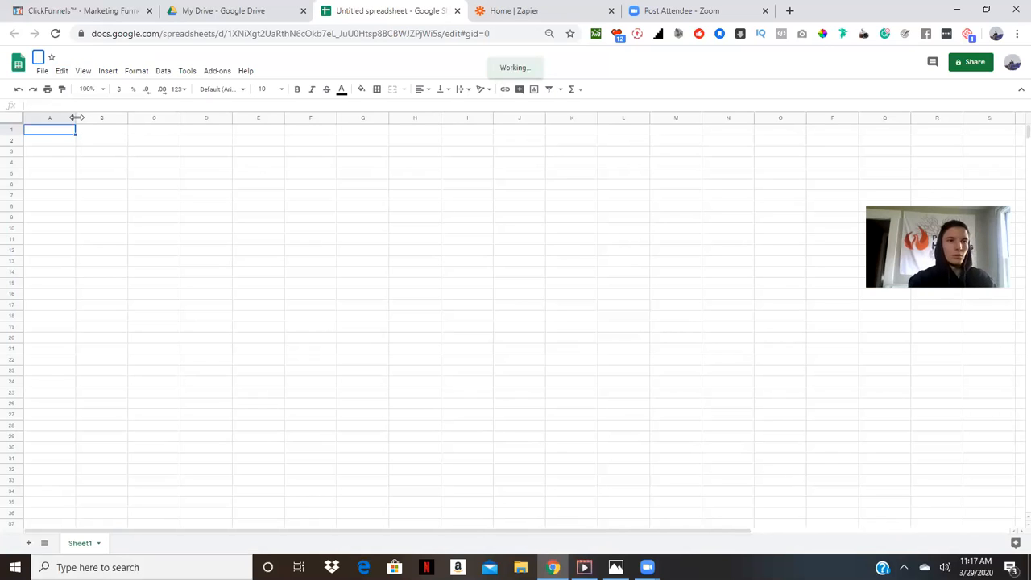
type("The green car mo")
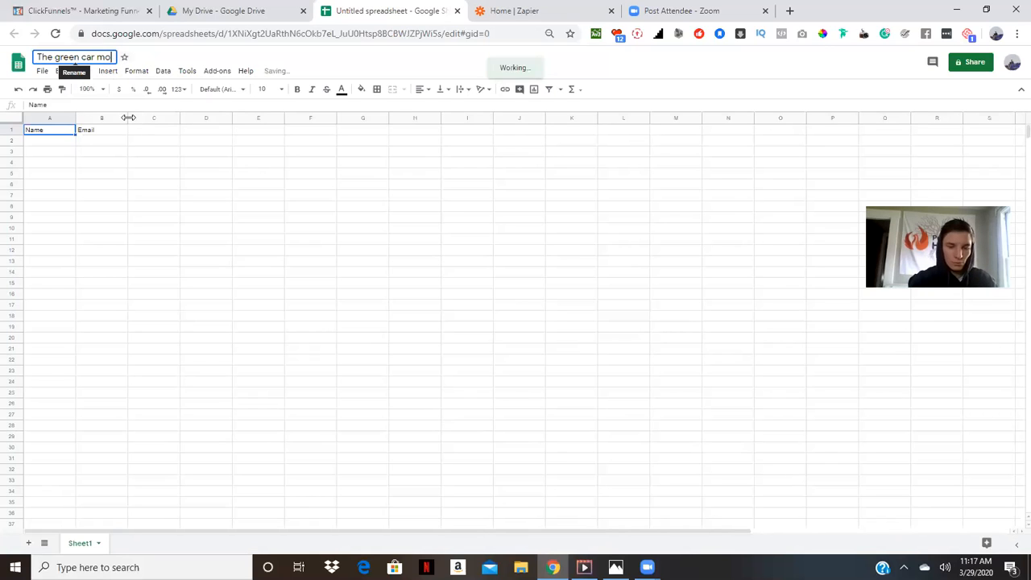
type("ve")
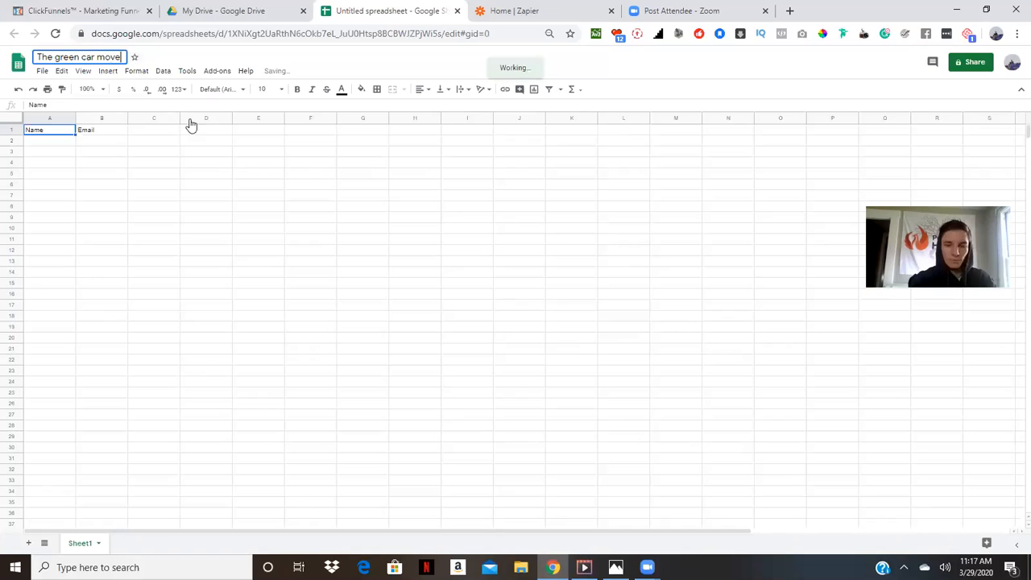
type("ment")
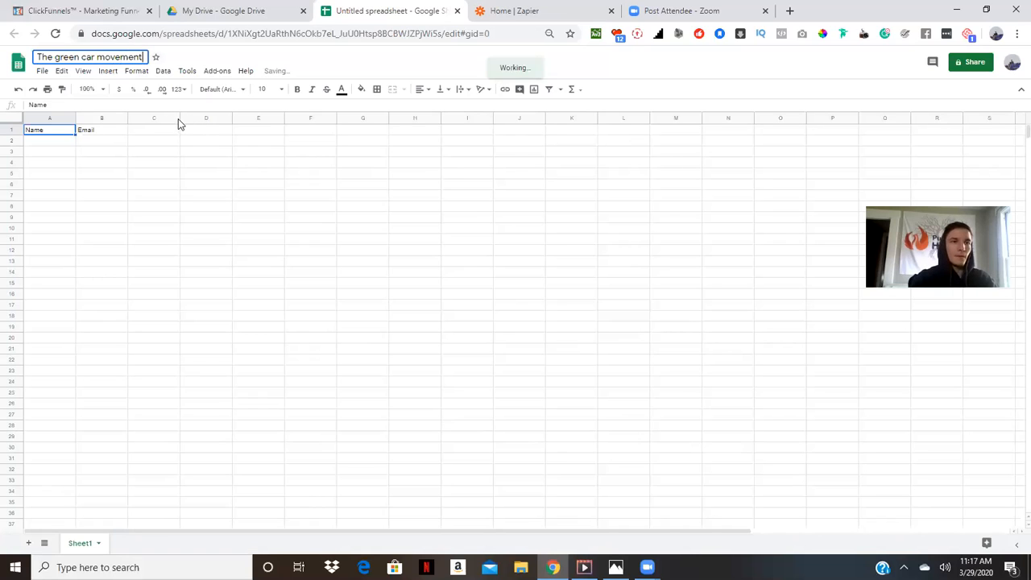
type("!")
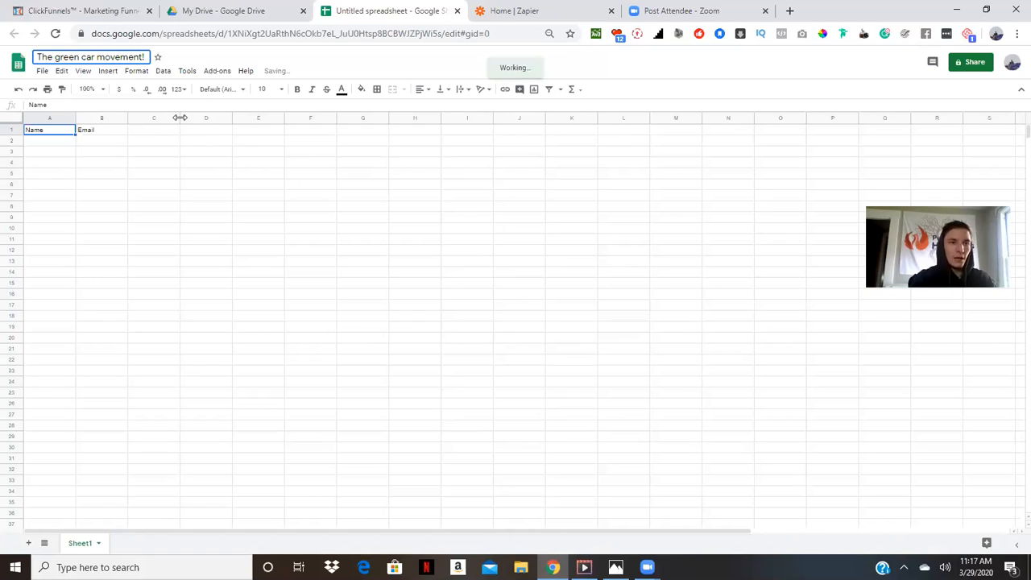
left_click_drag(179, 118, 233, 120)
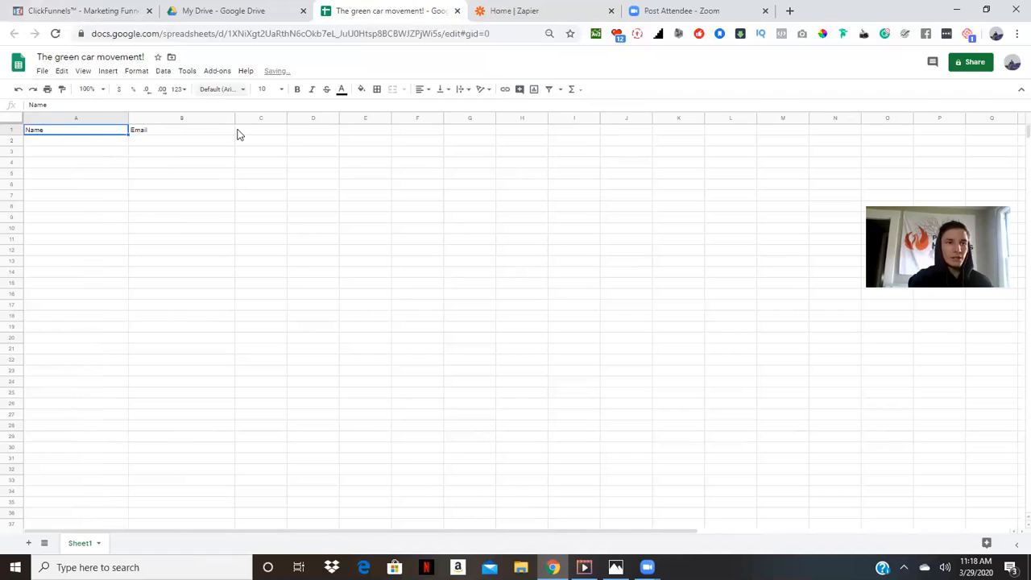
Switch to ClickFunnels, open the funnel's settings and use the Zapier zap that adds new ClickFunnels contacts to Google Sheets
key("ctrl+1")
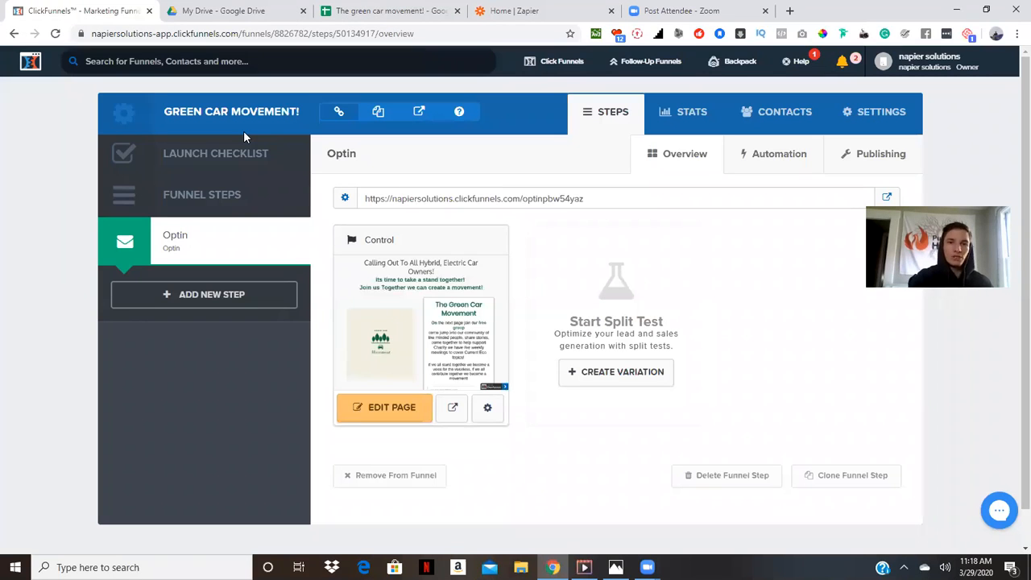
scroll(1013, 135, "down", 1)
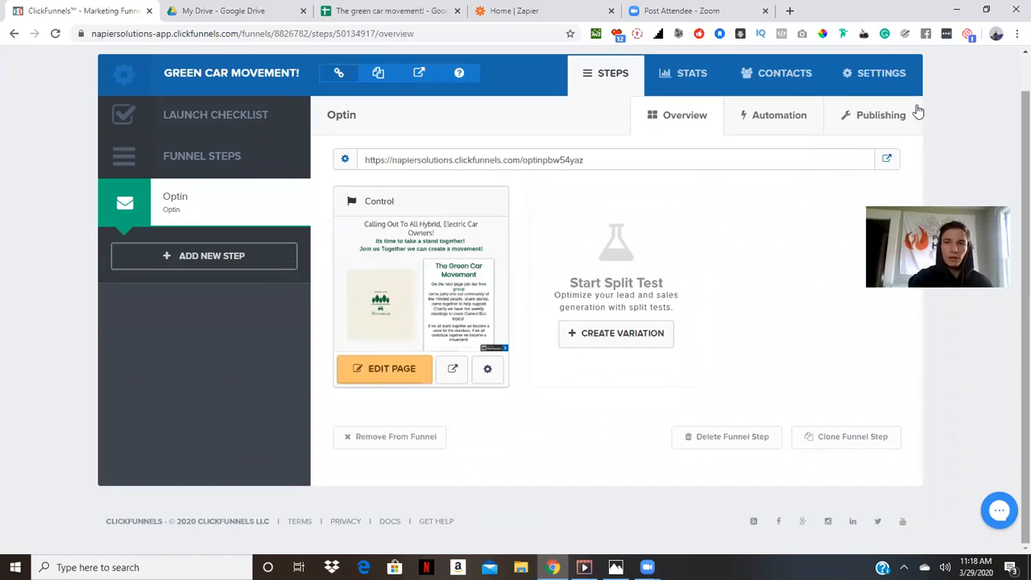
left_click(866, 76)
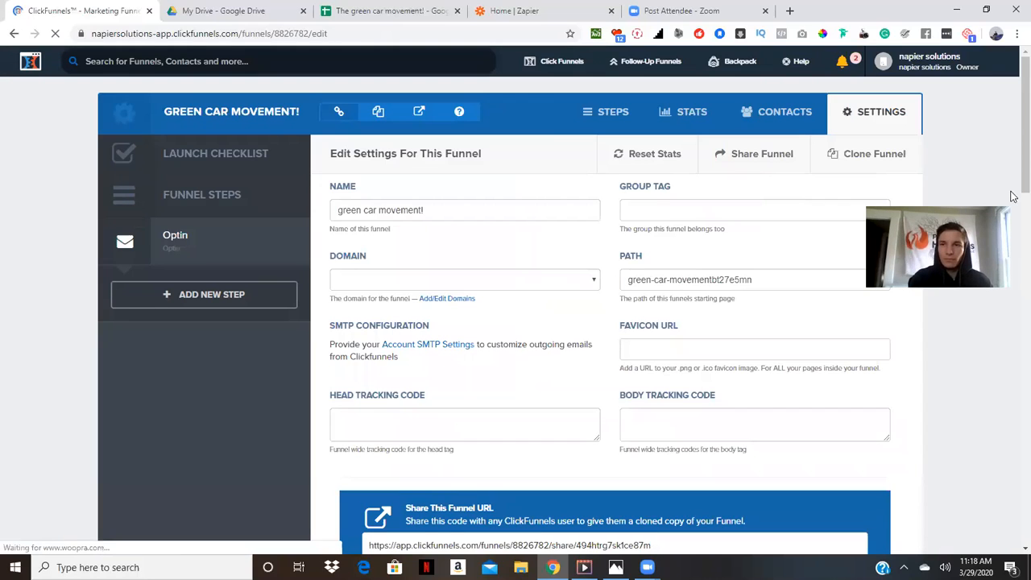
scroll(1013, 233, "down", 3)
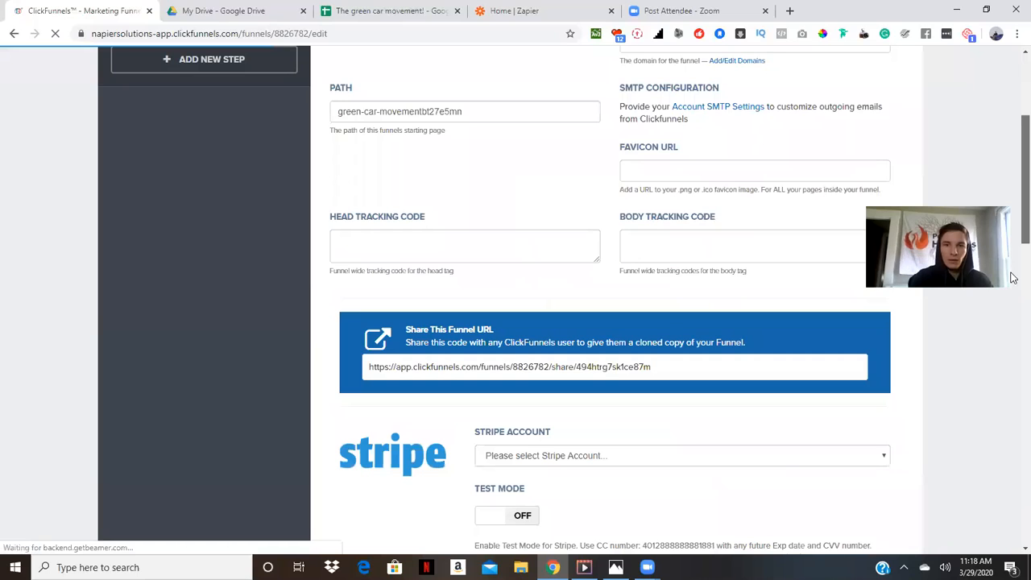
scroll(690, 333, "down", 3)
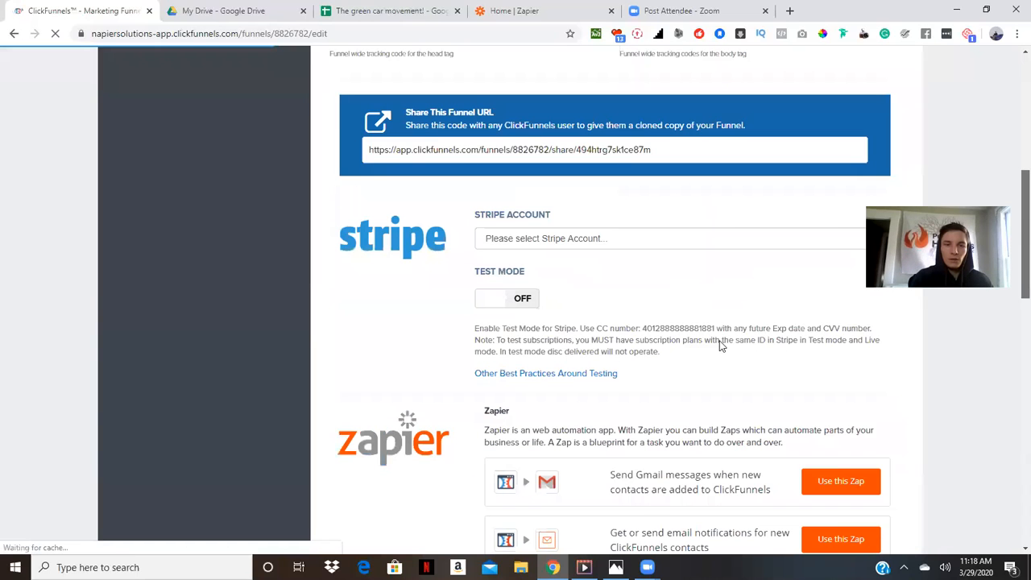
scroll(1013, 279, "down", 3)
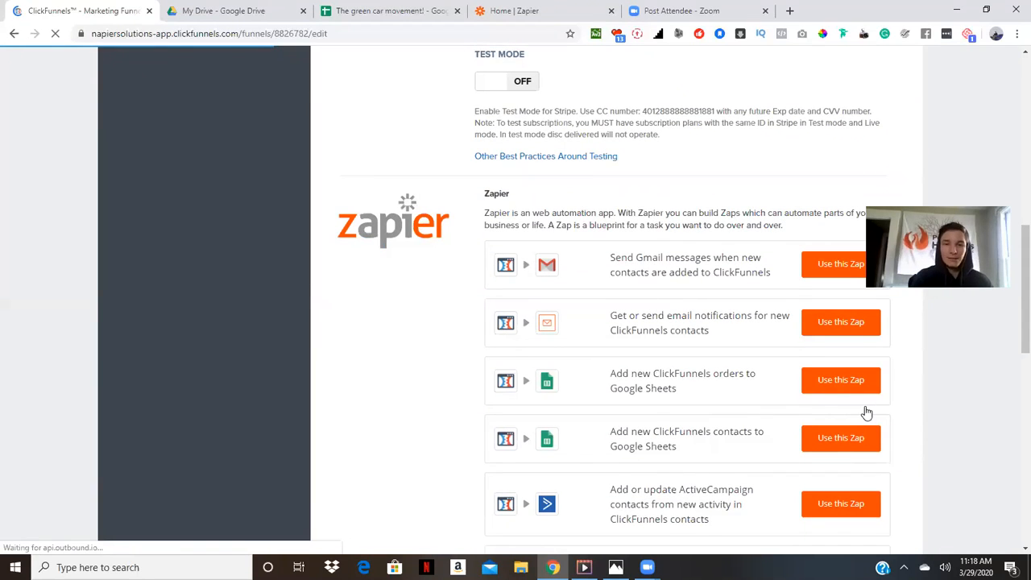
scroll(866, 412, "down", 1)
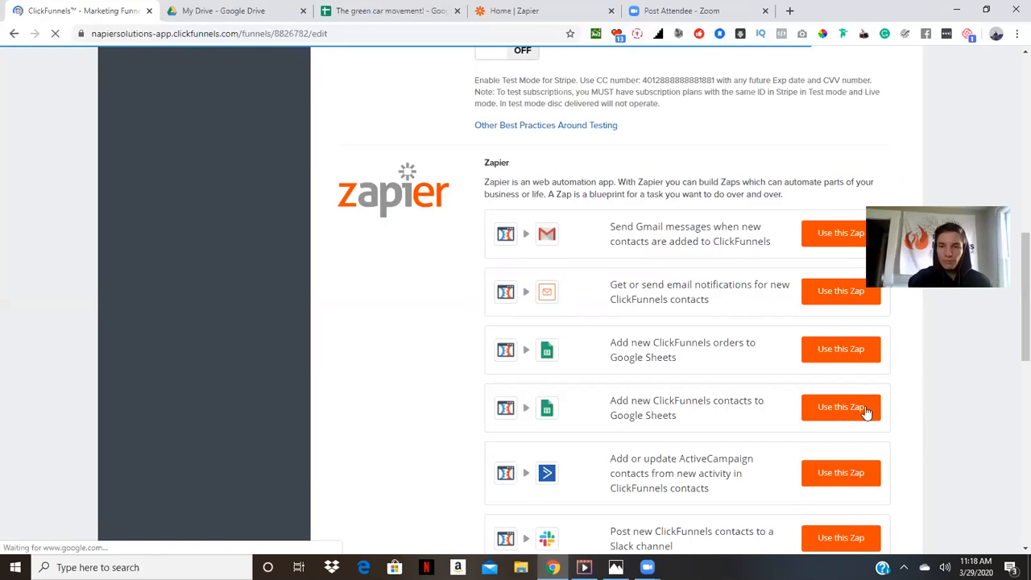
left_click(866, 412)
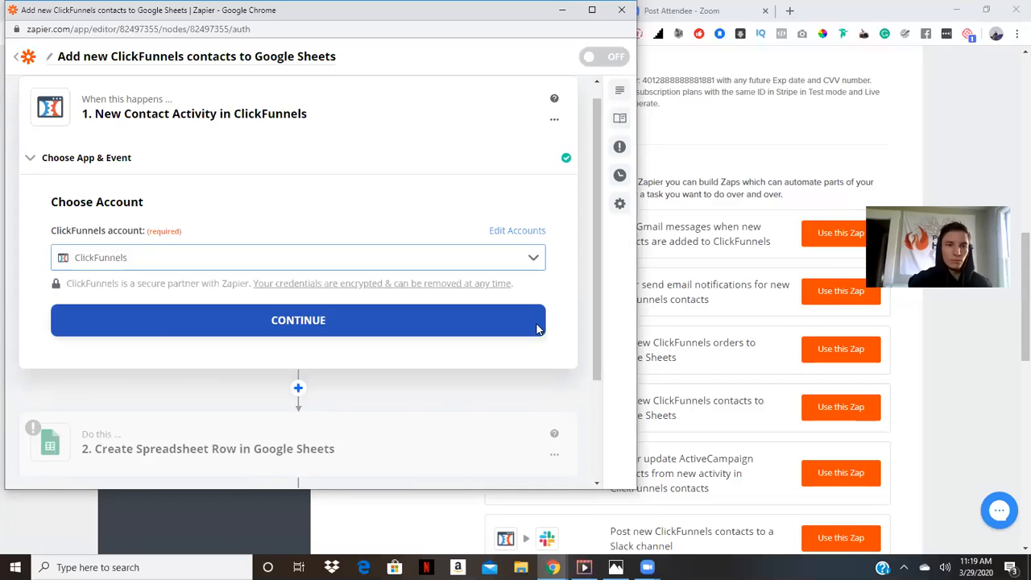
Continue with the ClickFunnels account and set the trigger's funnel to green car movement!
left_click(537, 328)
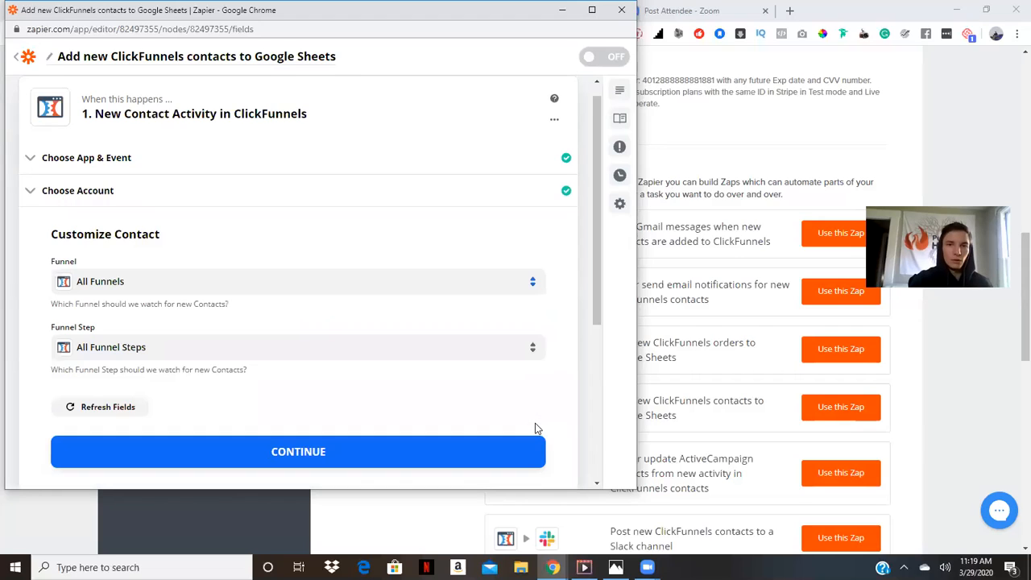
scroll(534, 423, "down", 1)
scroll(536, 429, "down", 1)
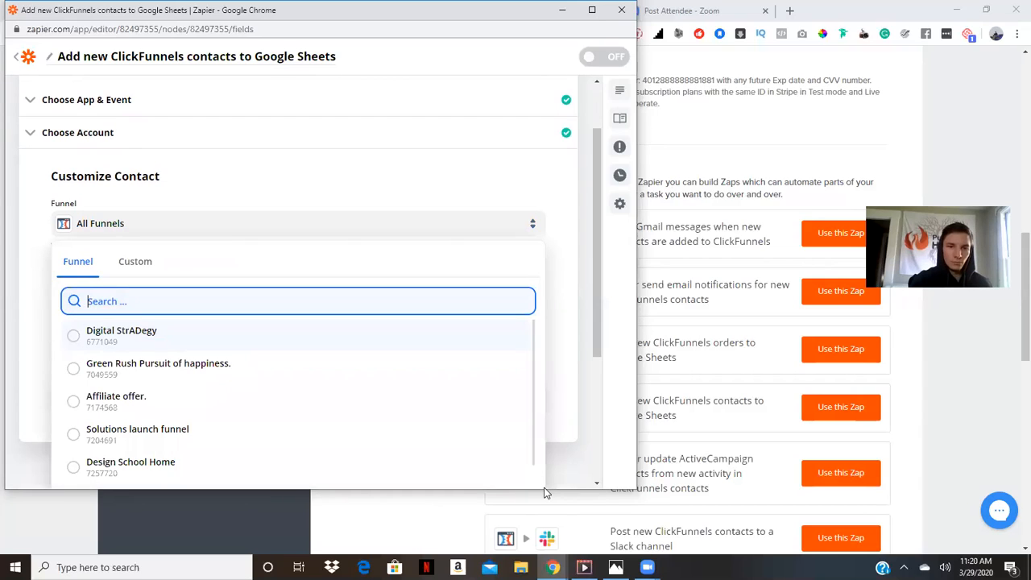
left_click_drag(545, 488, 544, 494)
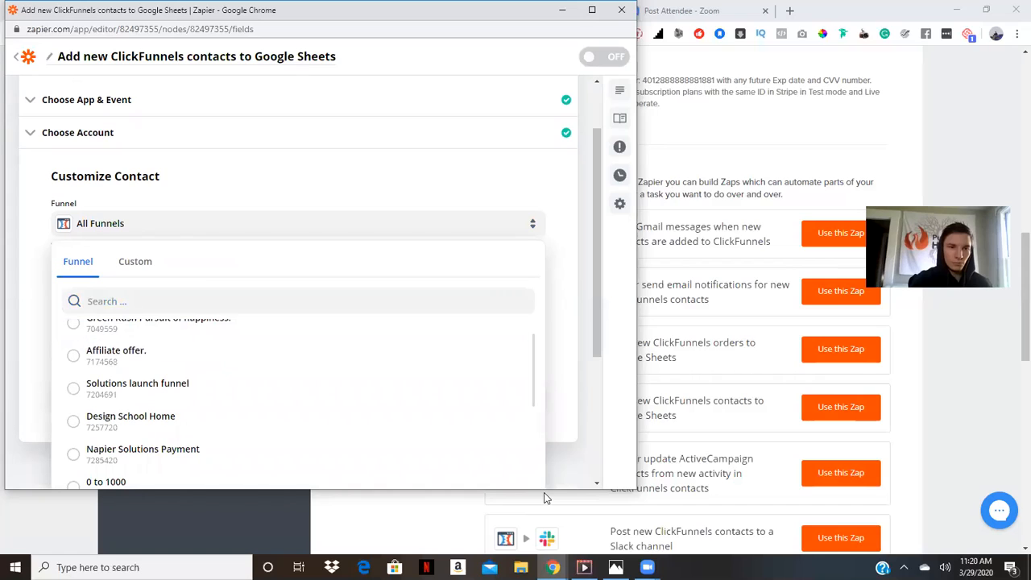
scroll(544, 494, "up", 1)
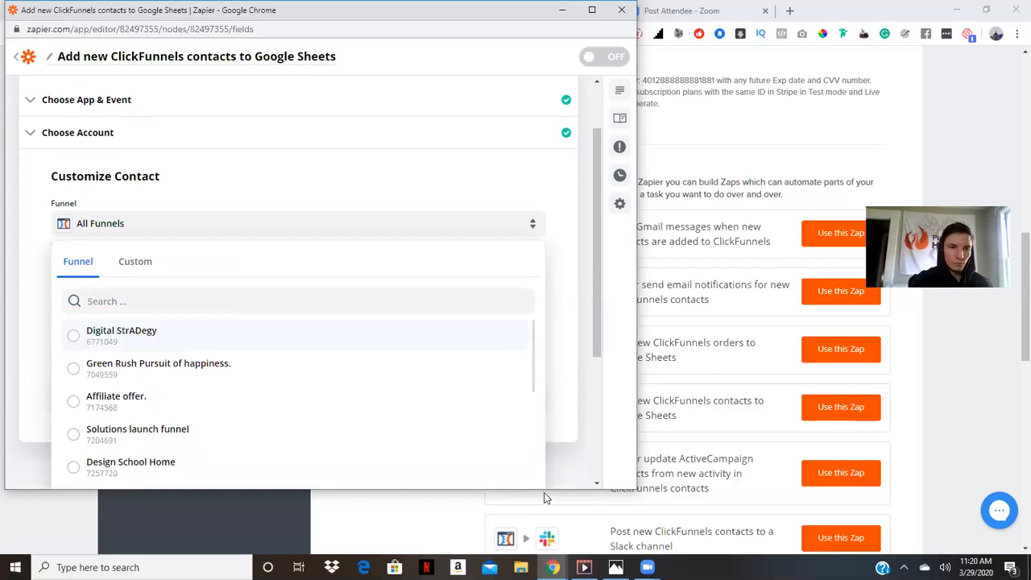
scroll(545, 497, "down", 2)
scroll(544, 497, "down", 2)
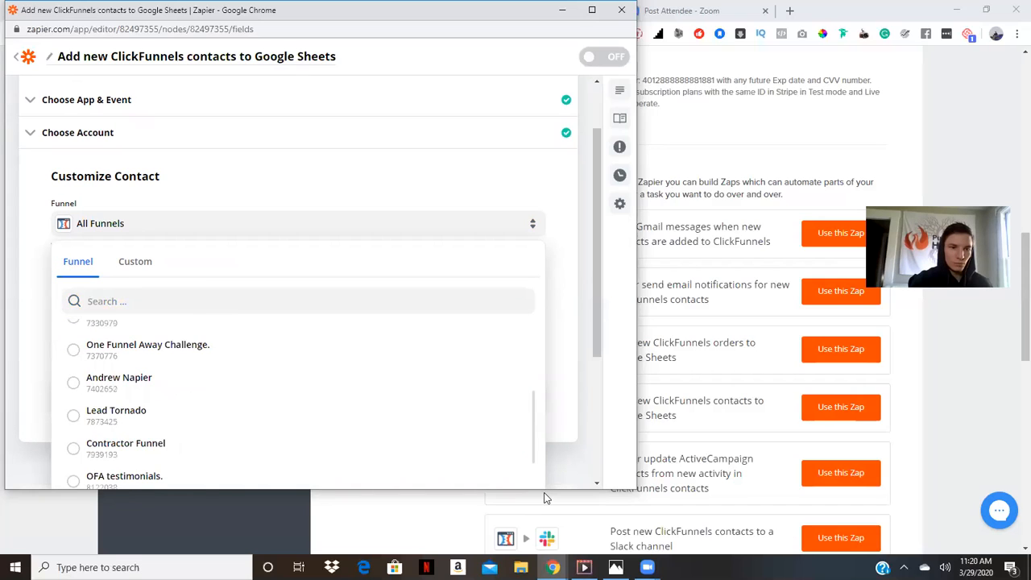
scroll(544, 498, "down", 1)
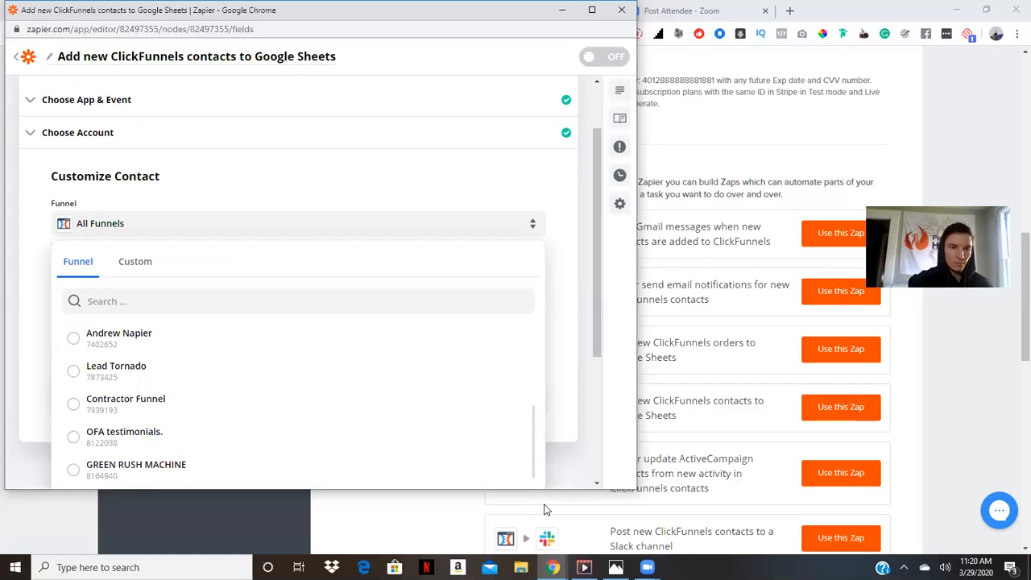
scroll(544, 509, "down", 2)
scroll(545, 509, "down", 2)
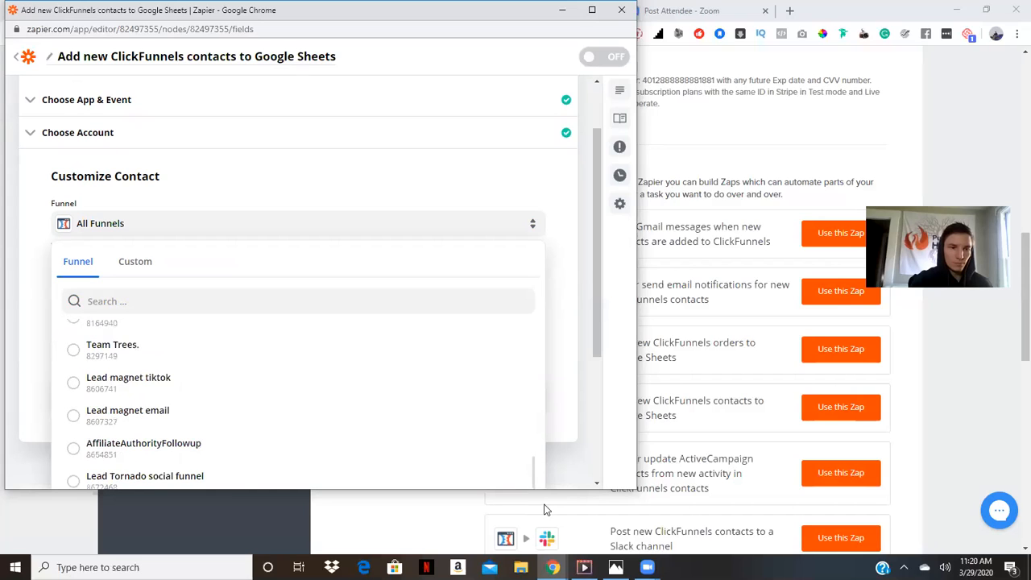
scroll(545, 501, "down", 1)
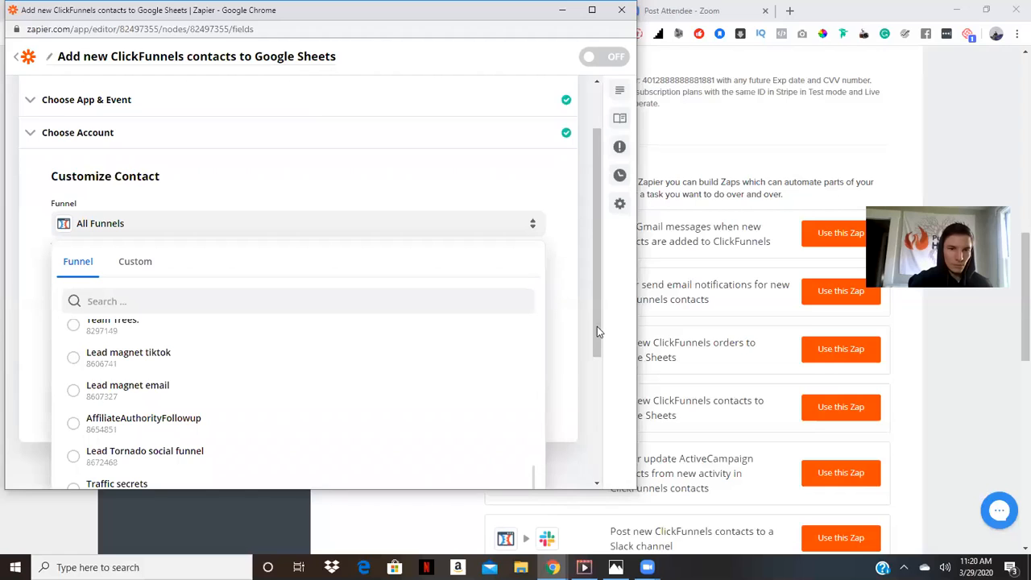
scroll(602, 362, "down", 2)
scroll(167, 455, "down", 1)
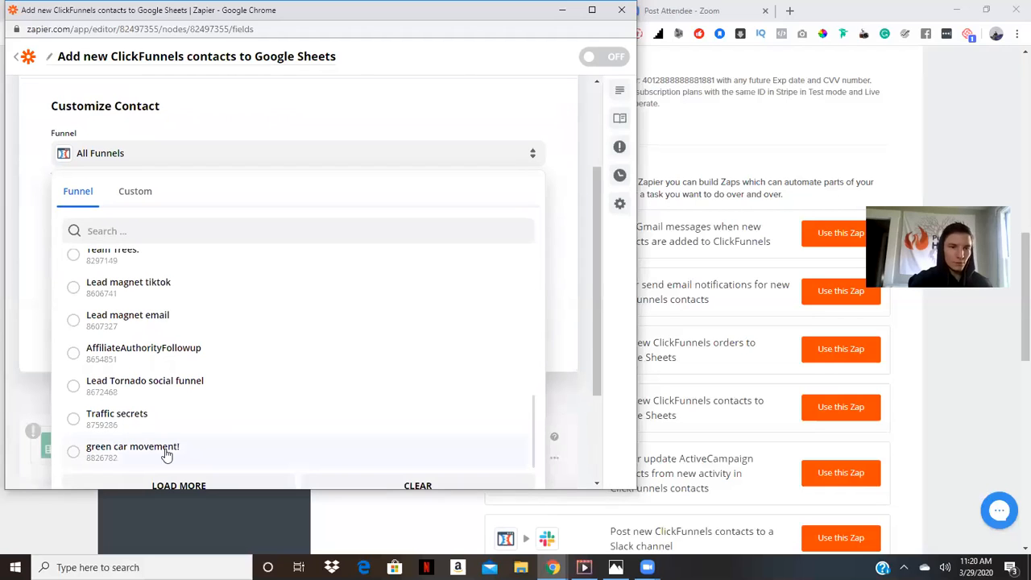
left_click(166, 454)
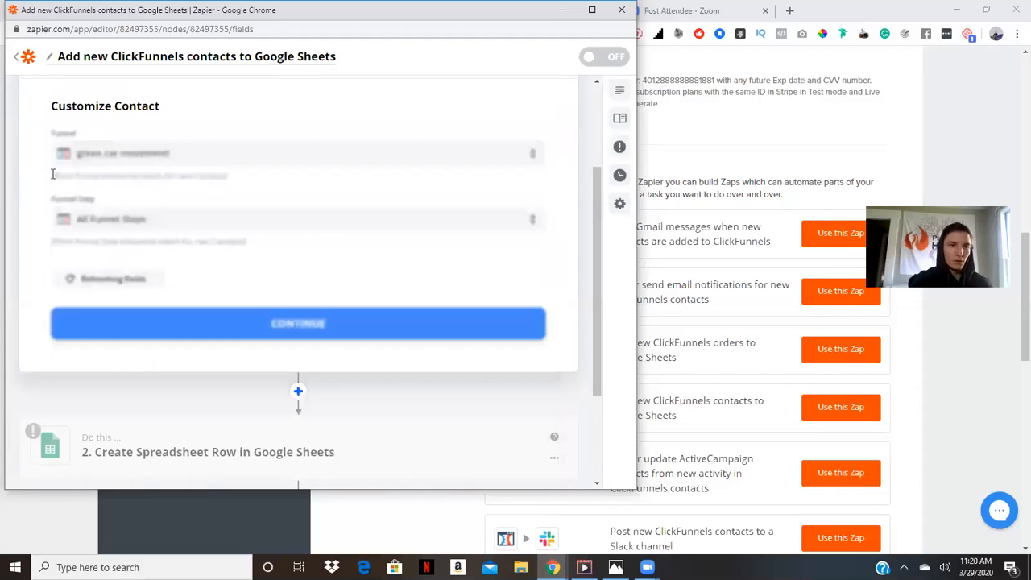
Set the trigger's funnel step to Optin, continue, and test the ClickFunnels trigger
left_click(184, 221)
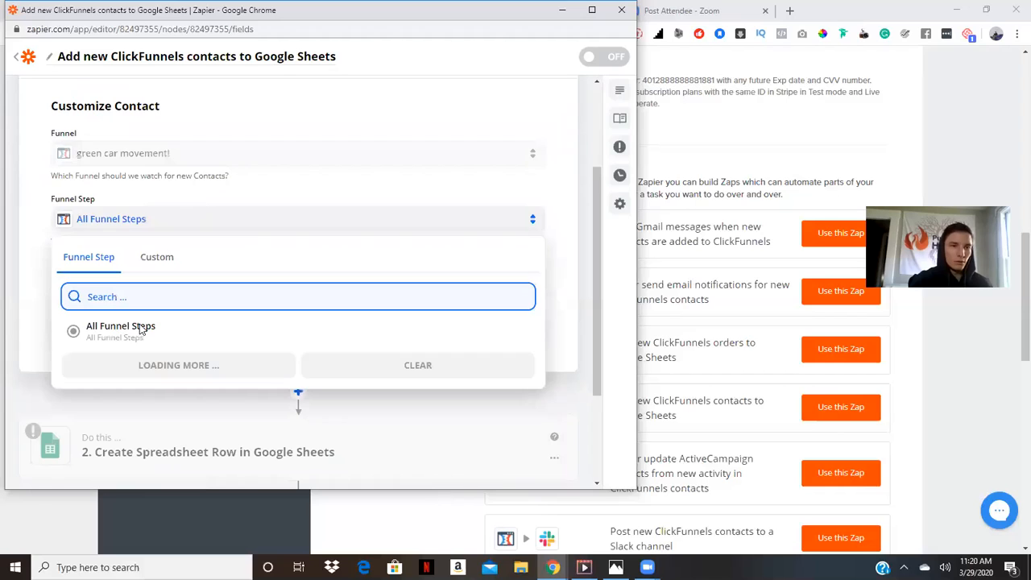
left_click(119, 329)
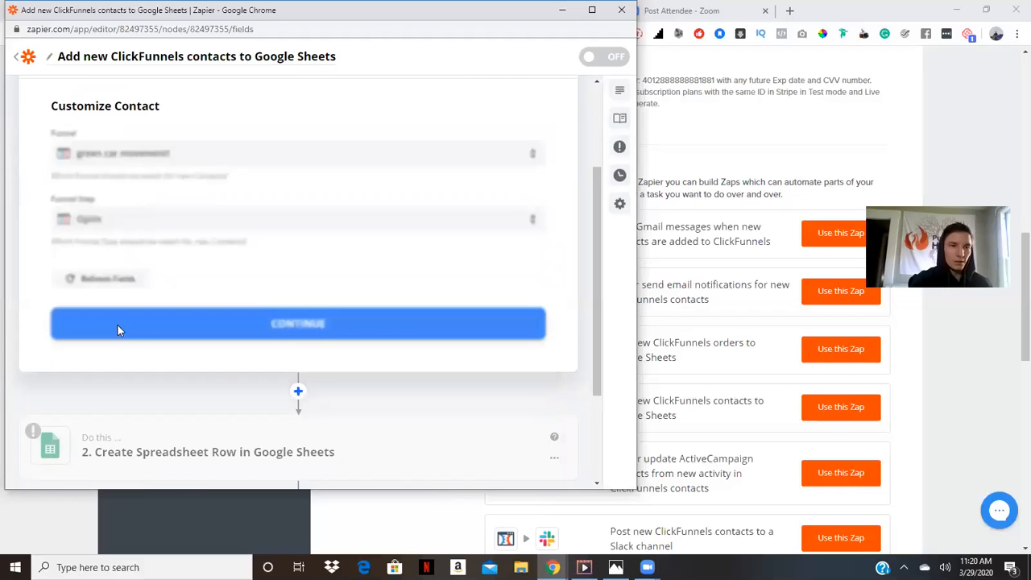
left_click(271, 323)
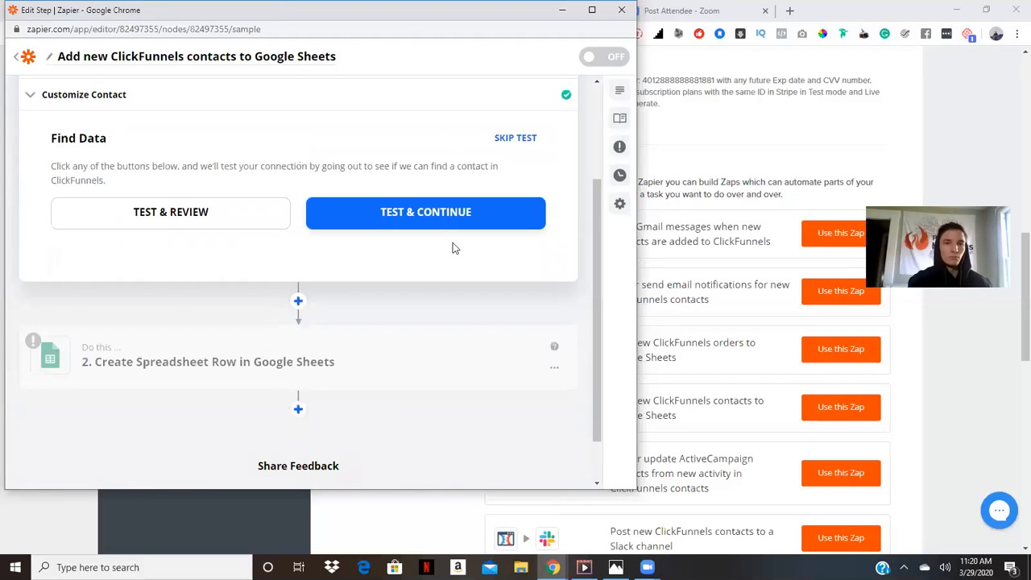
left_click(369, 221)
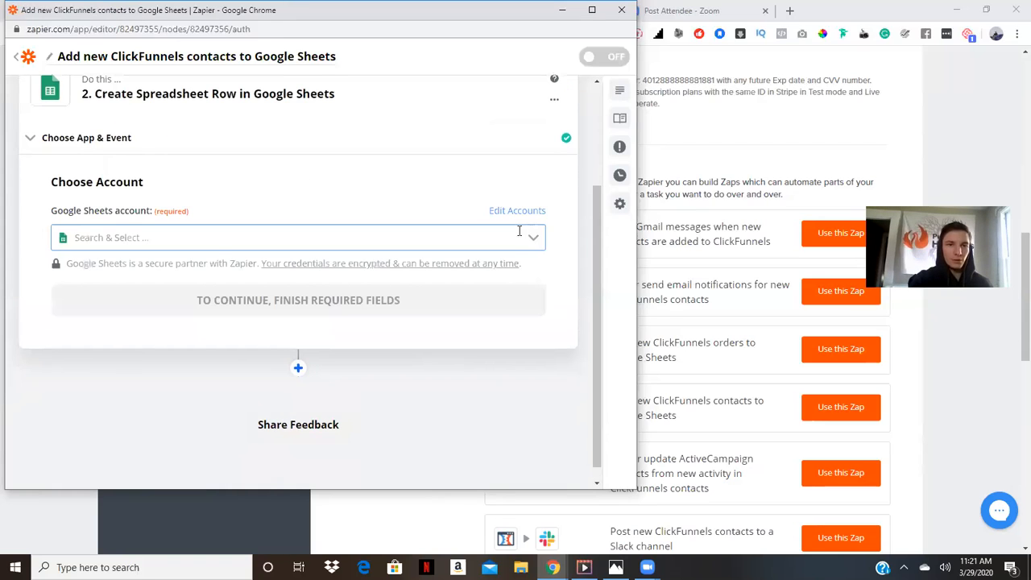
Choose the connected Google Sheets account for the spreadsheet action and continue
left_click(530, 243)
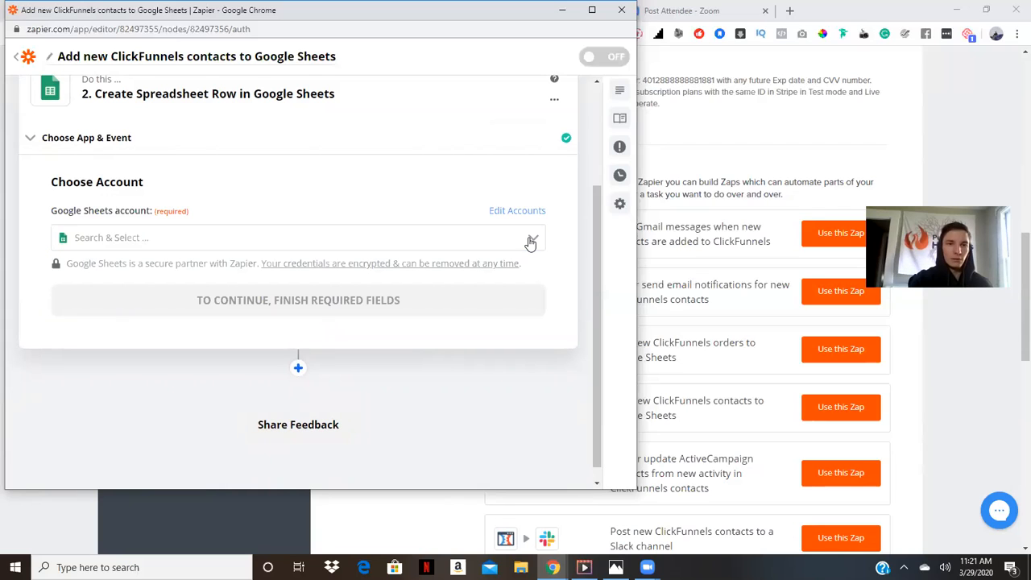
left_click(530, 243)
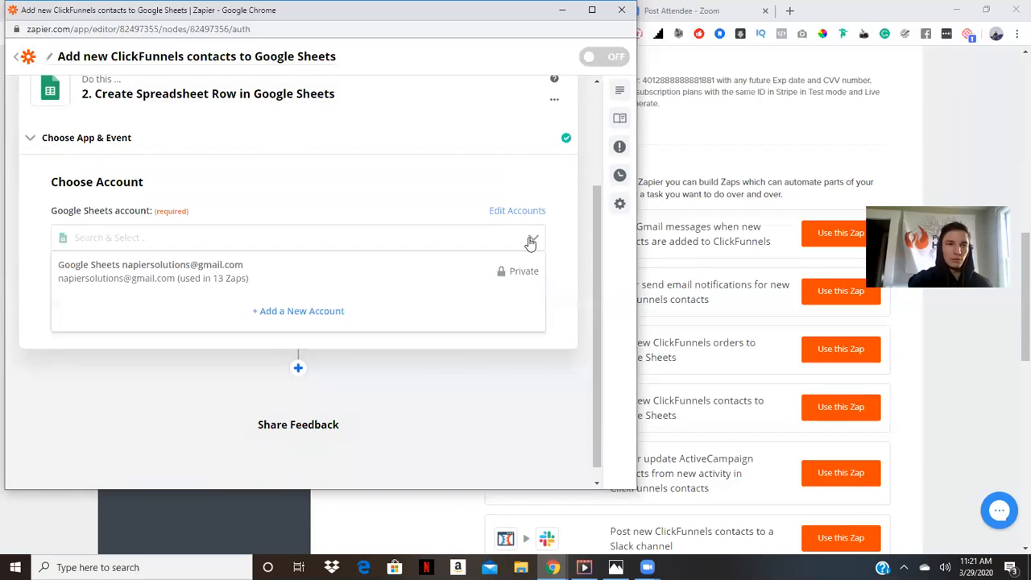
left_click(206, 277)
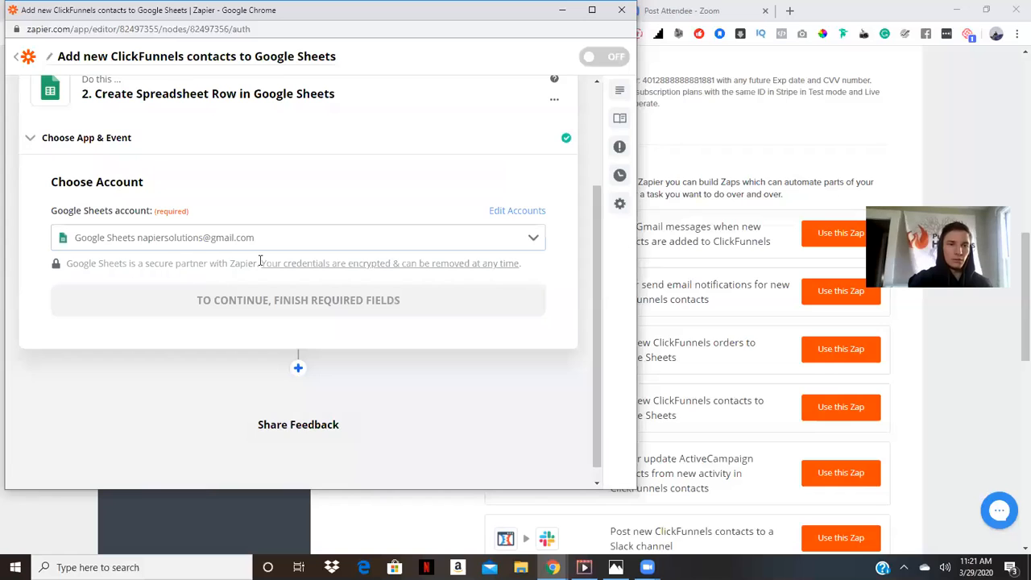
left_click(264, 304)
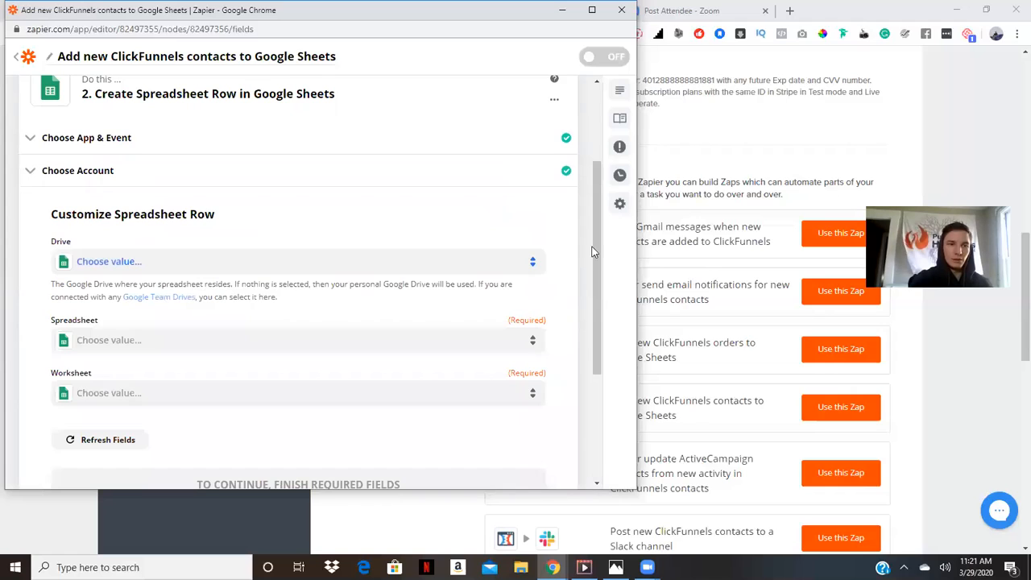
Set the action's spreadsheet to The green car movement! and its worksheet to Sheet1
scroll(596, 294, "down", 1)
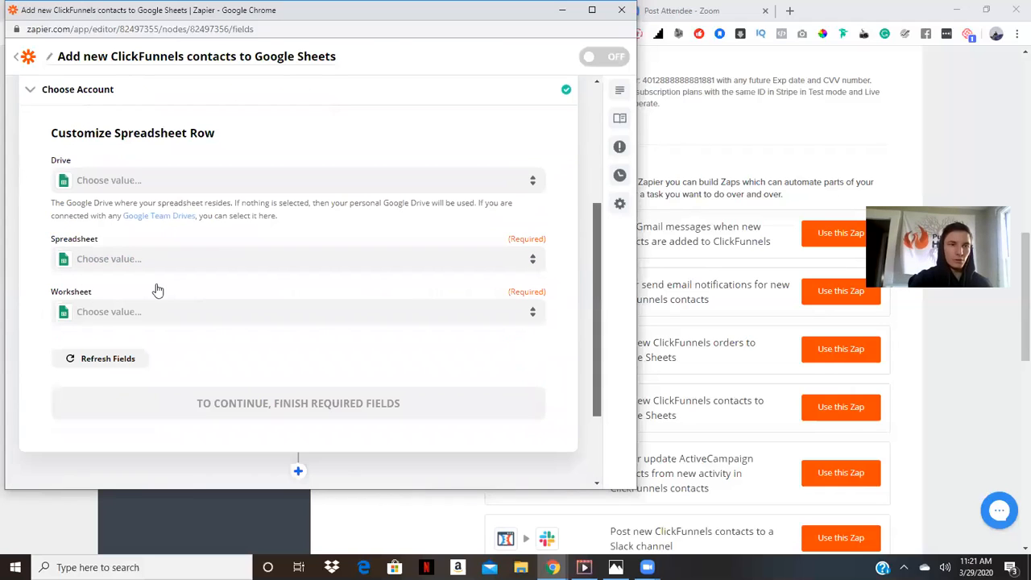
left_click(301, 255)
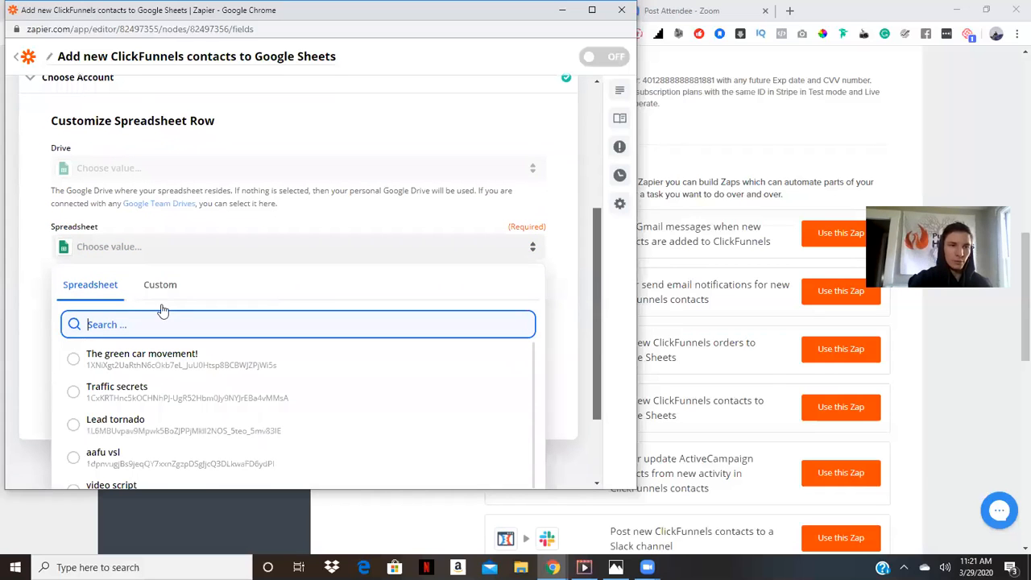
scroll(163, 310, "down", 1)
left_click(164, 310)
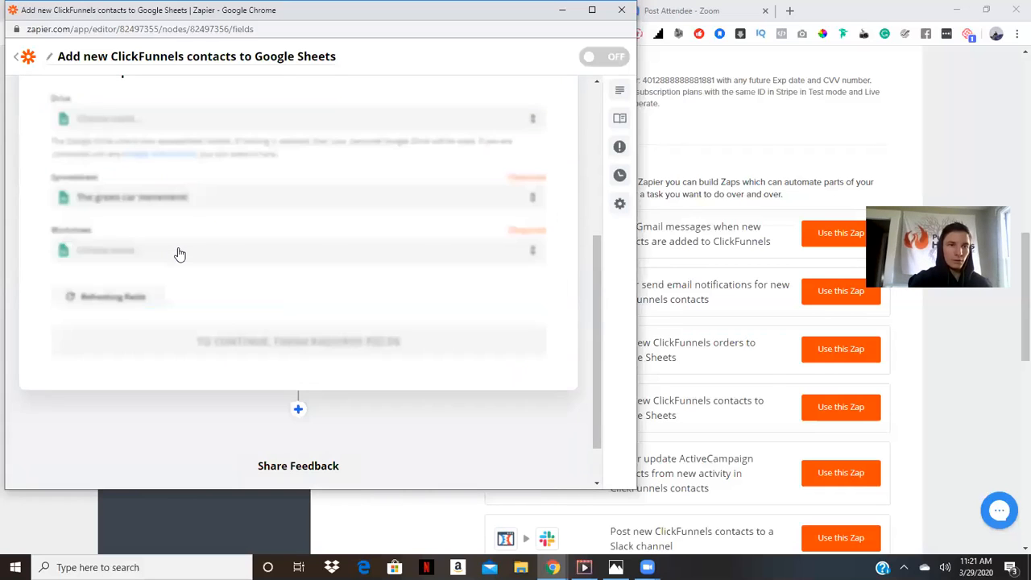
left_click(179, 251)
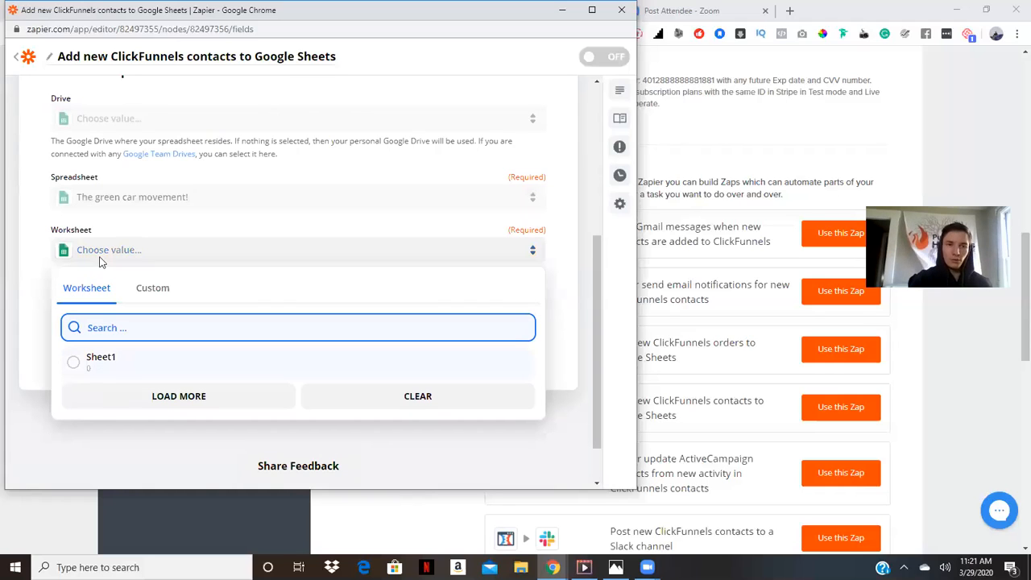
left_click(101, 362)
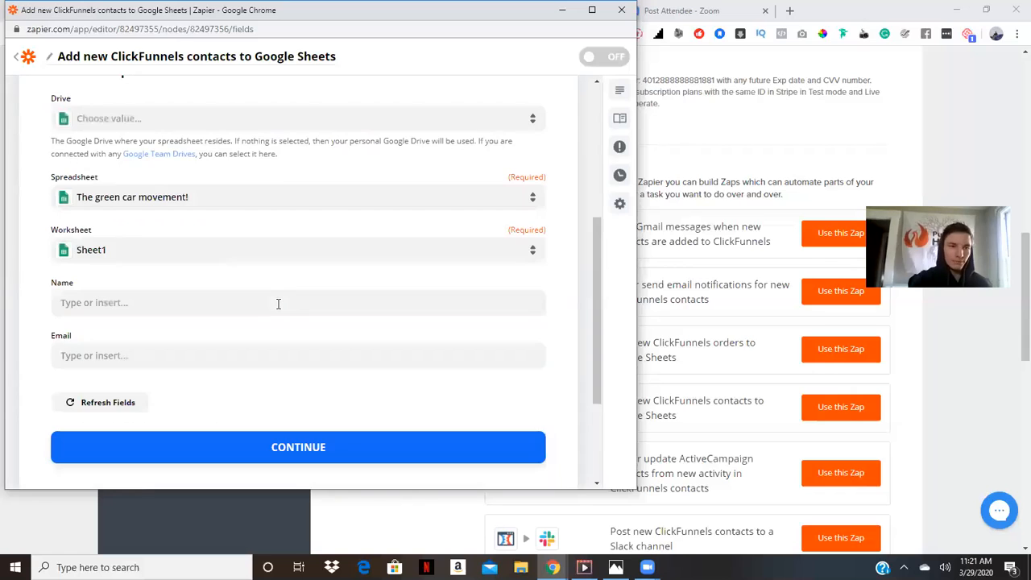
Map the Name column to the ClickFunnels contact's Name and the Email column to the contact's Email
left_click(278, 304)
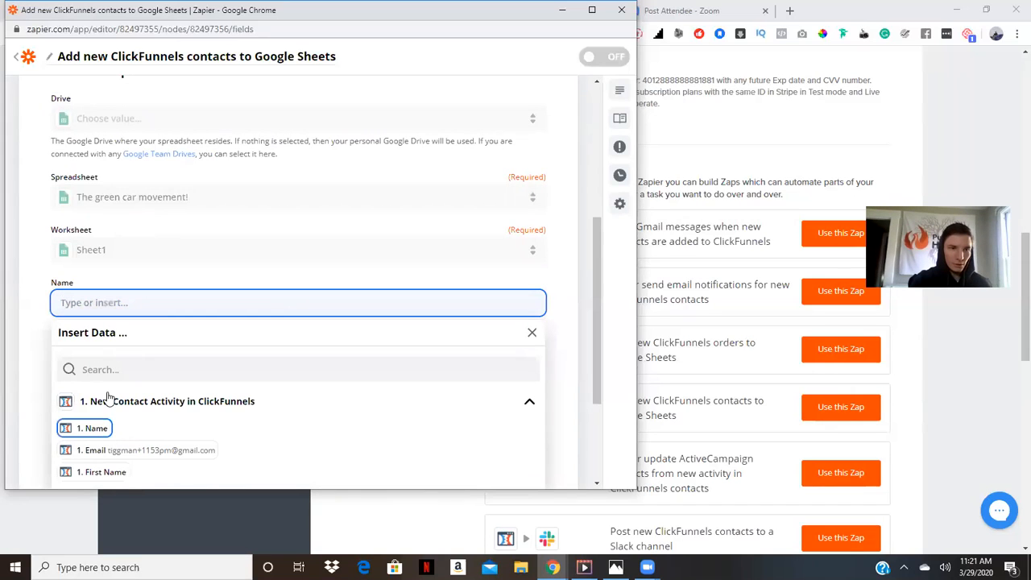
key("Return")
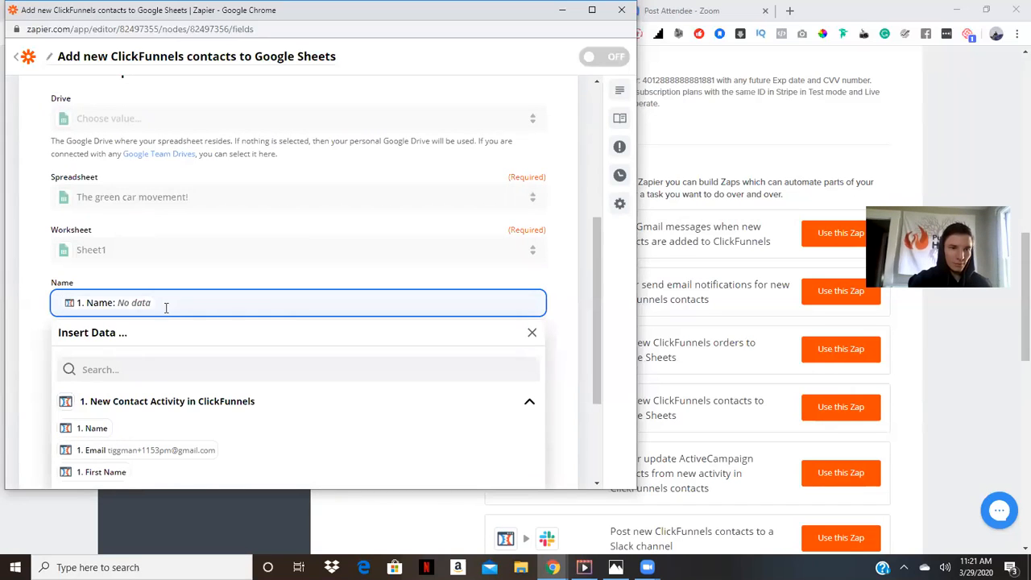
key("Escape")
left_click(151, 358)
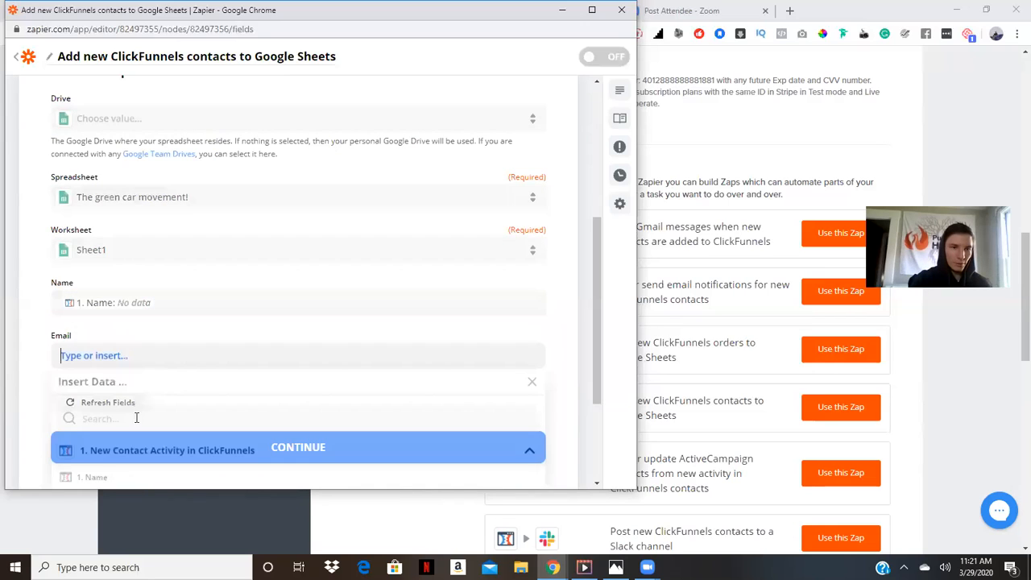
left_click_drag(599, 374, 603, 406)
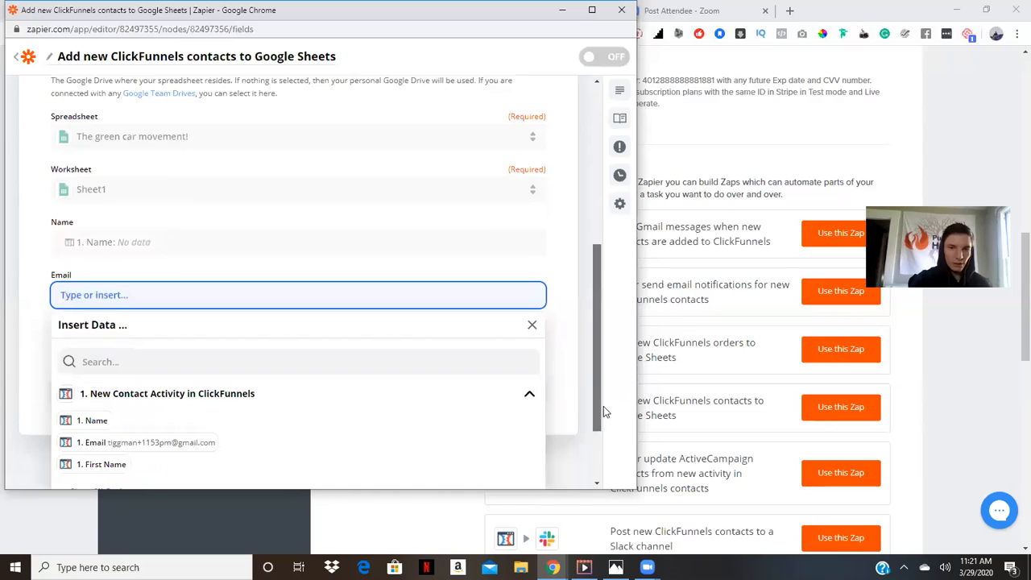
scroll(131, 430, "down", 1)
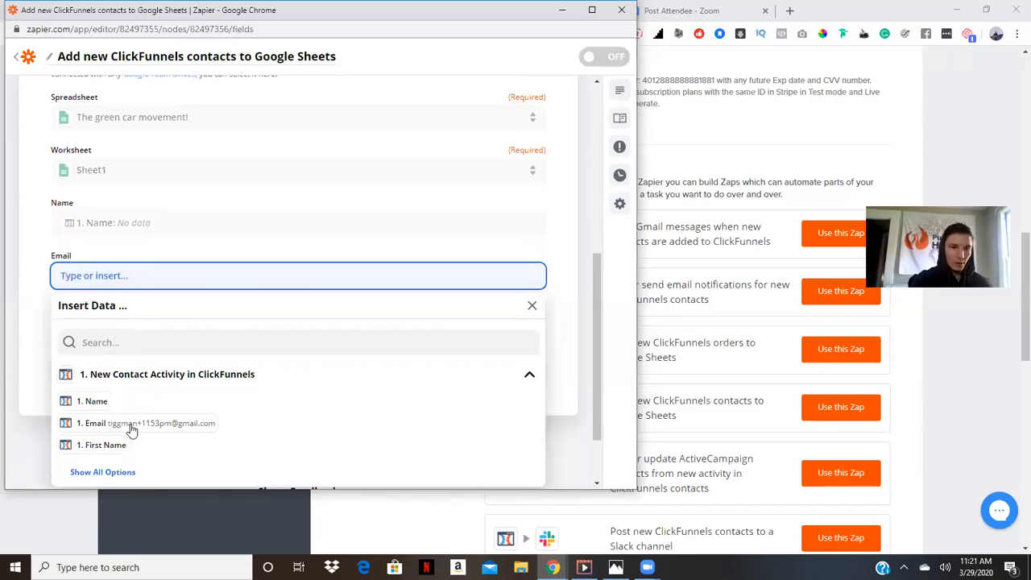
left_click(131, 425)
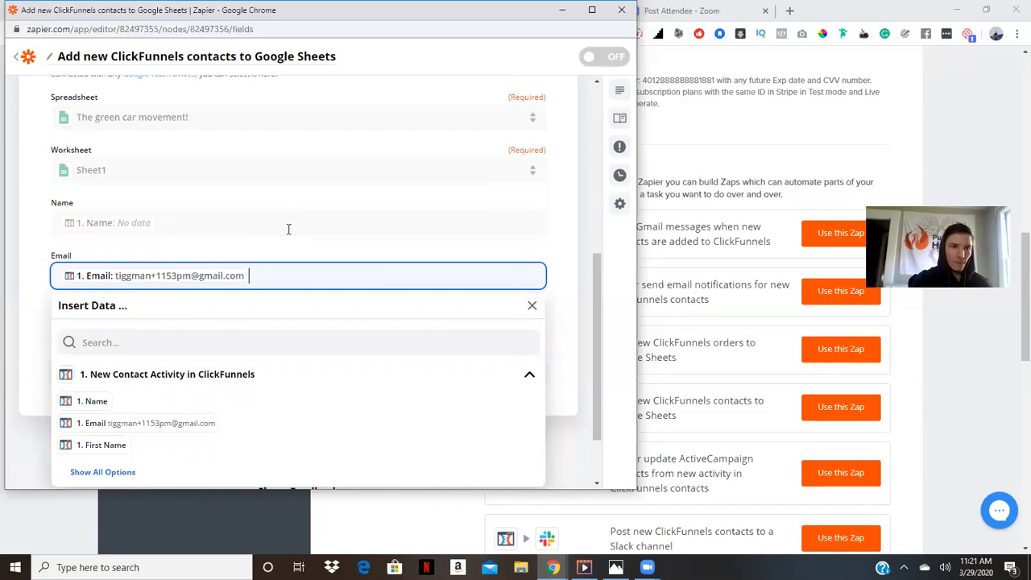
left_click(346, 227)
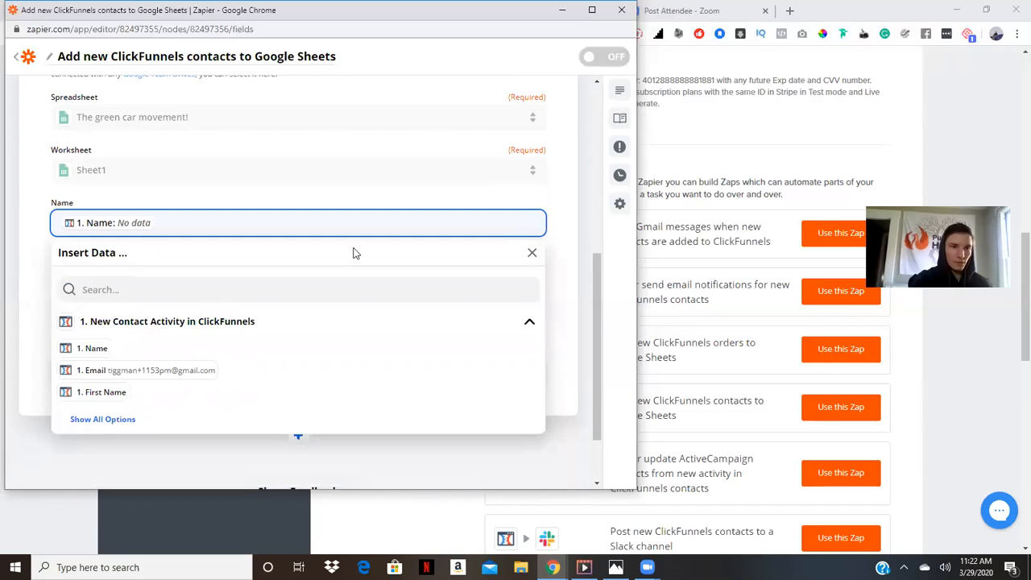
left_click(26, 232)
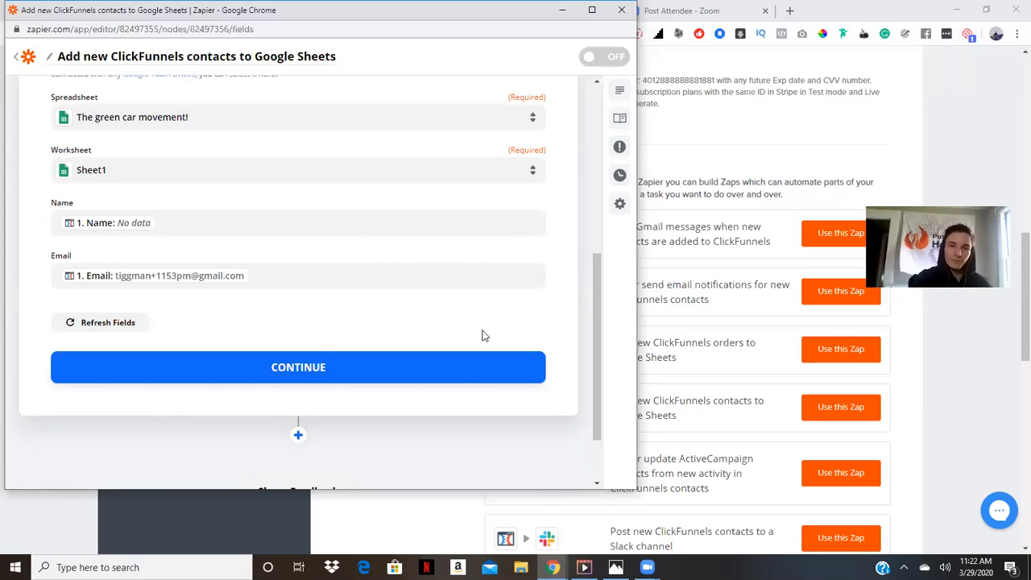
Test the spreadsheet-row action and try to switch the zap on, closing the upgrade prompt
left_click(321, 356)
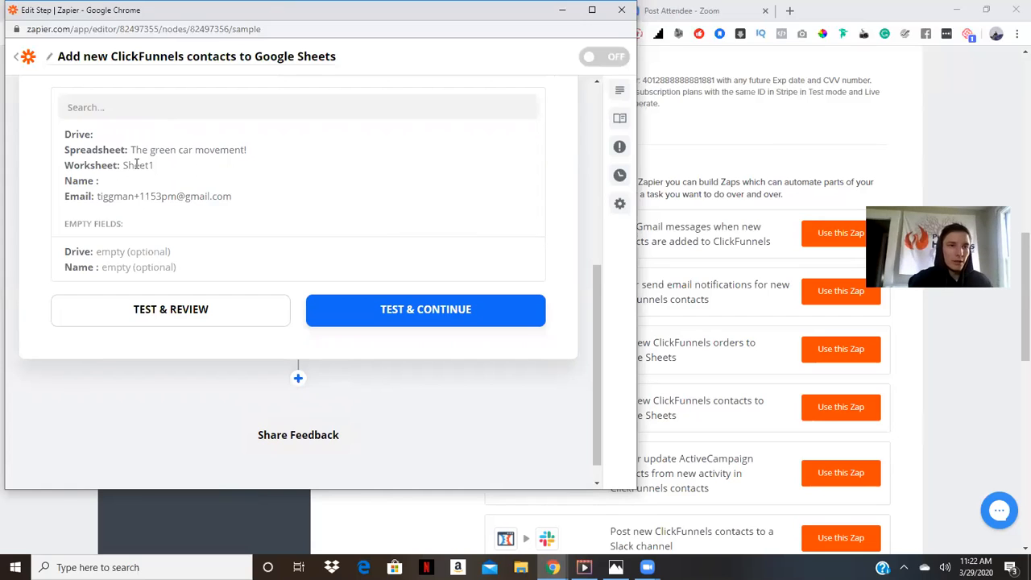
left_click(431, 311)
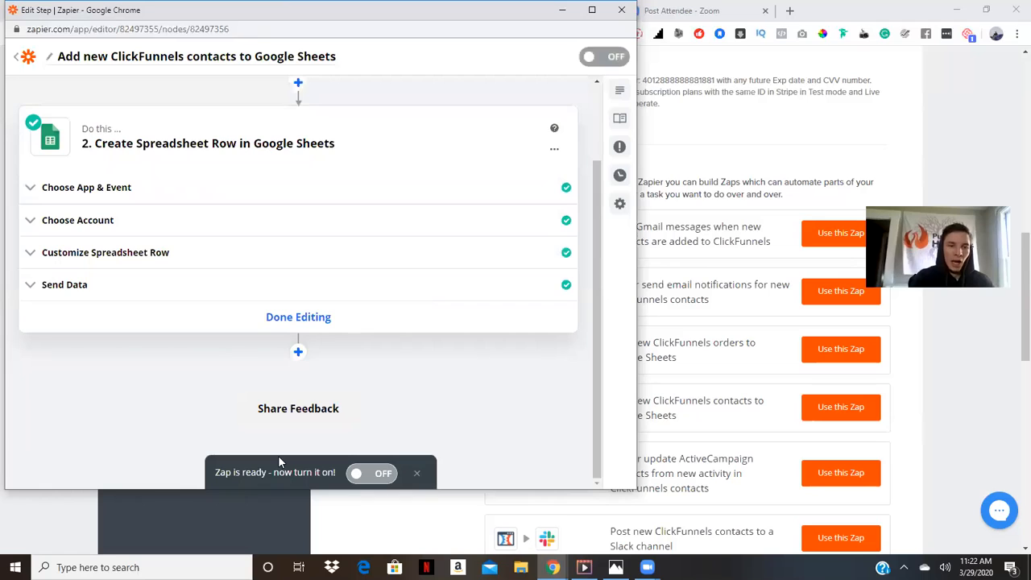
left_click(379, 473)
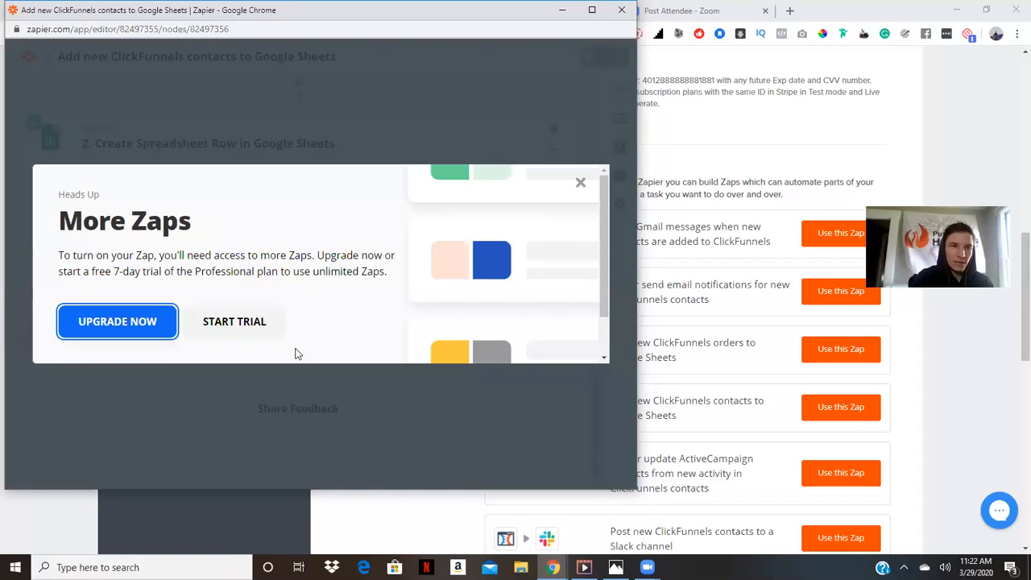
left_click(581, 184)
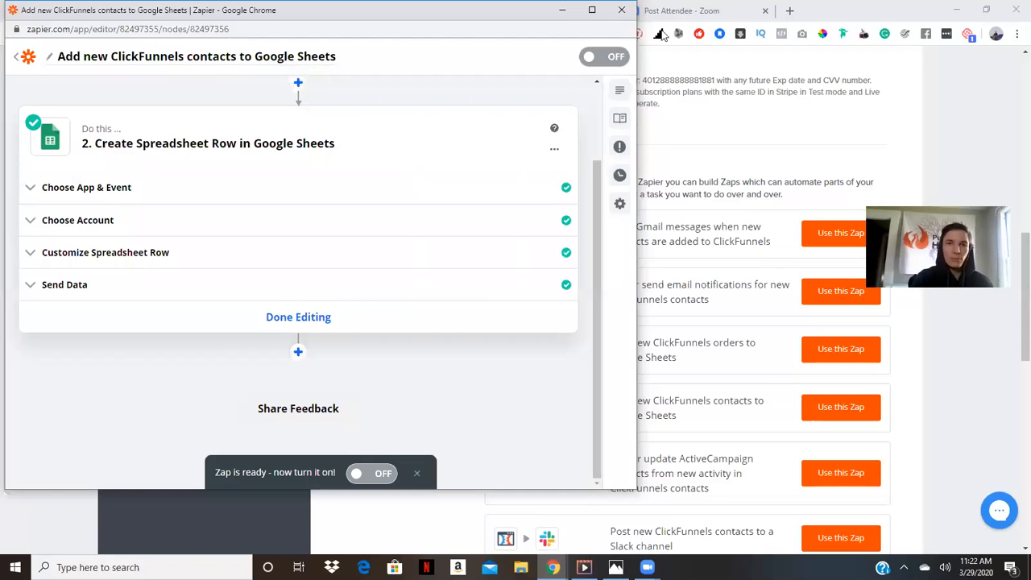
Return to the ClickFunnels funnel and open its Optin step
left_click(561, 10)
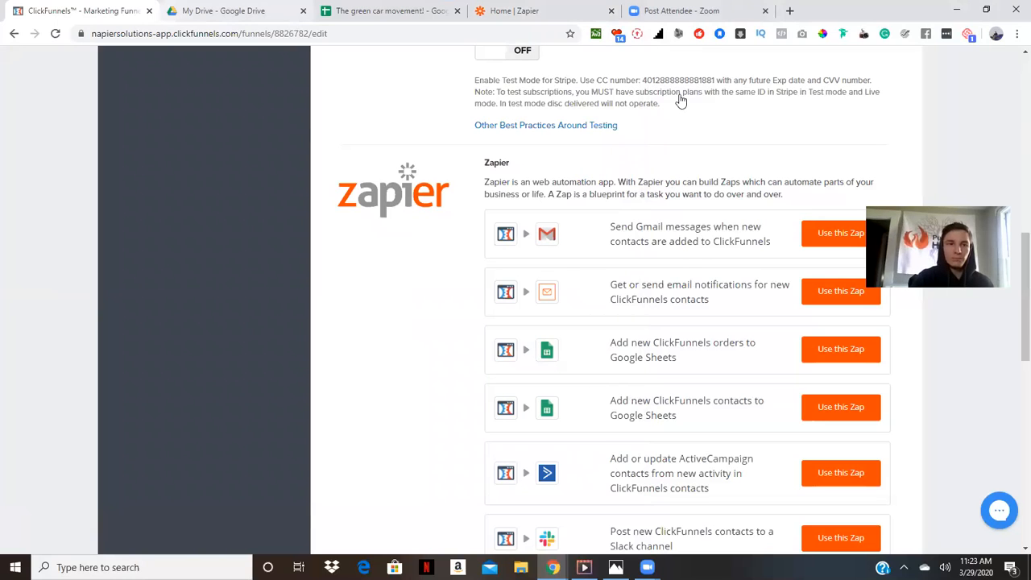
scroll(174, 246, "up", 9)
left_click(174, 246)
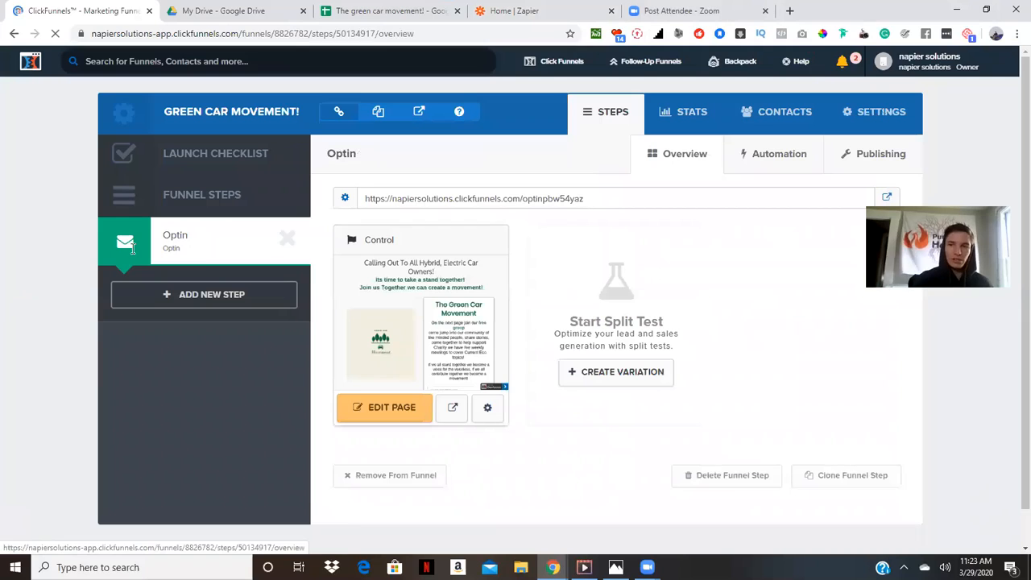
Check the Google Sheet for the test contact row sent by the zap
right_click(309, 250)
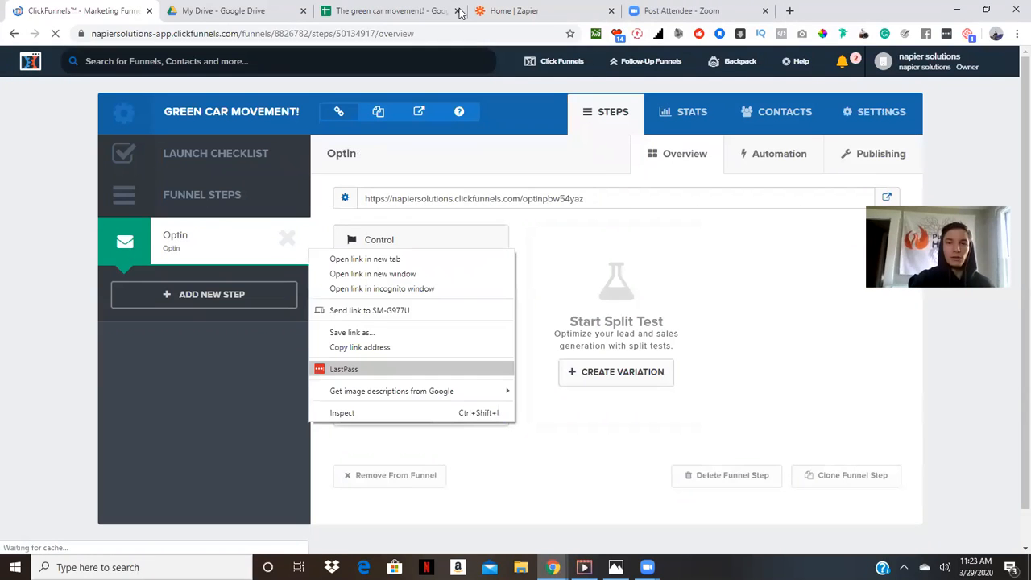
left_click(381, 391)
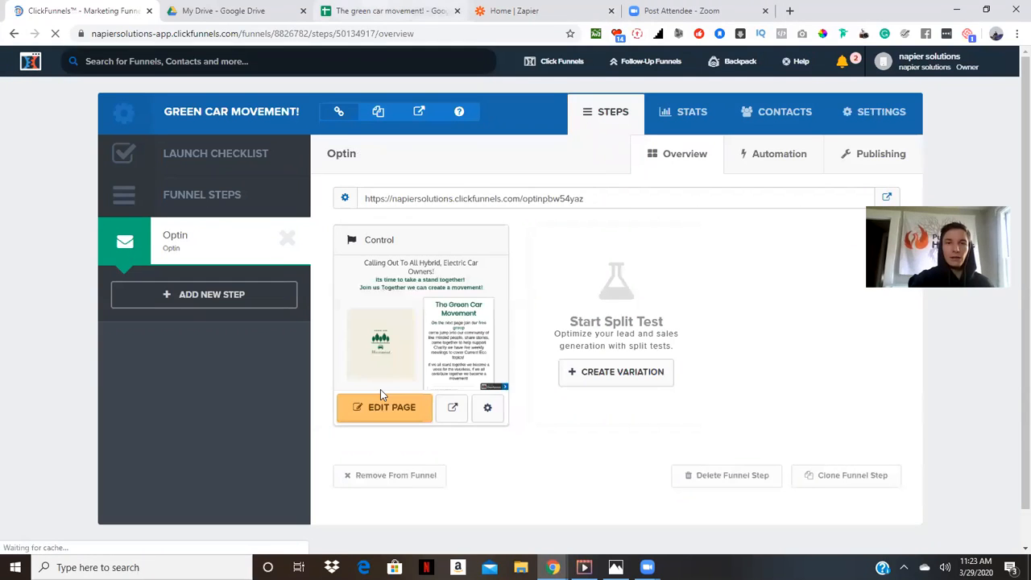
key("ctrl+Tab")
key("ctrl+Tab")
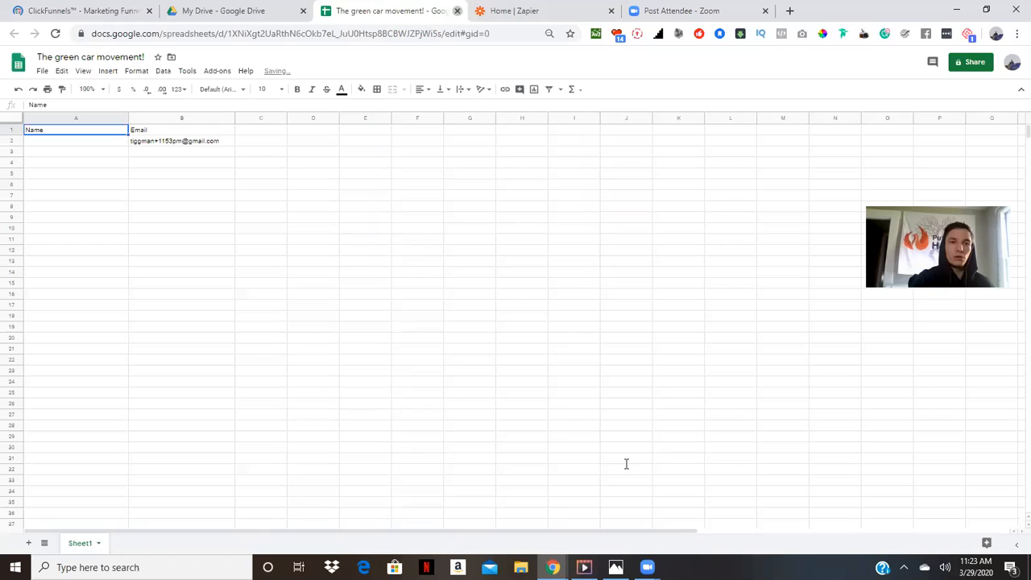
Close the spreadsheet tab and preview the funnel's Optin page
key("ctrl+w")
key("ctrl+1")
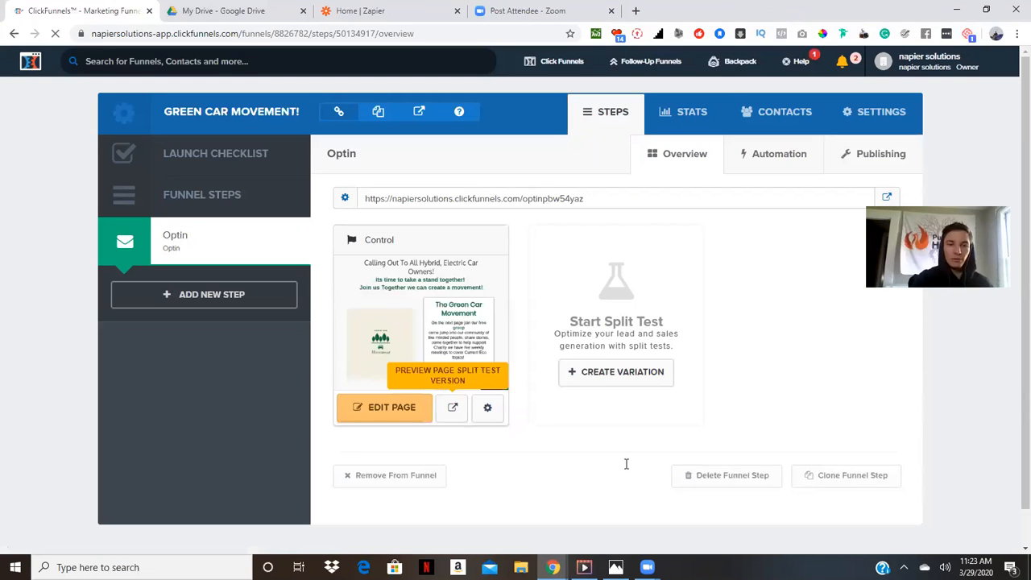
left_click(452, 407)
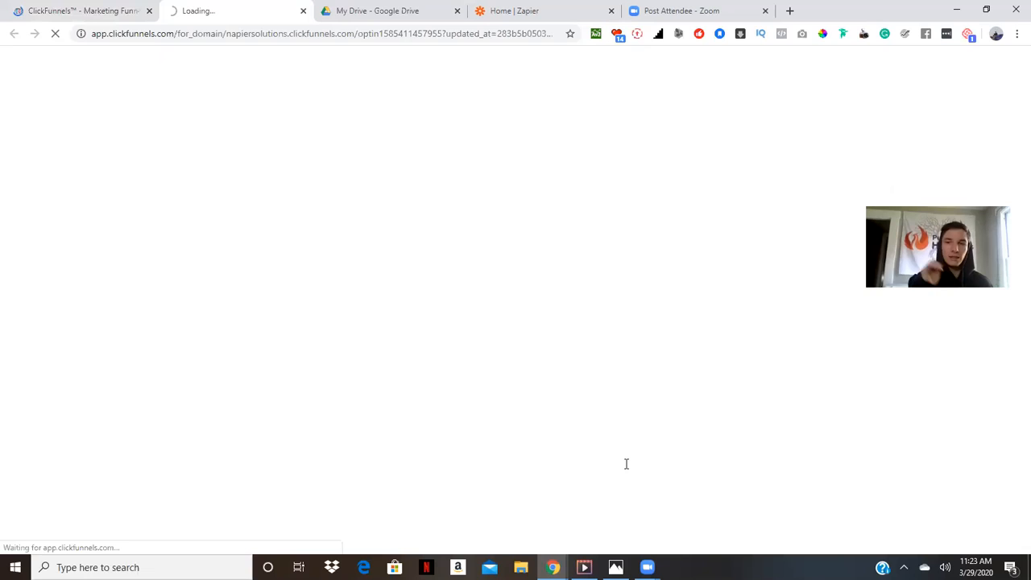